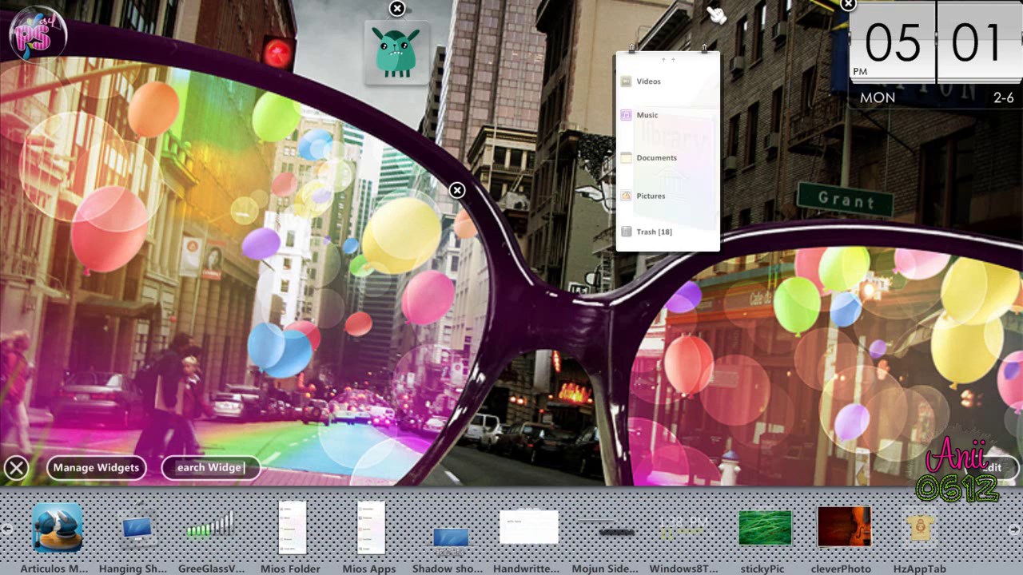
# - Remove the white library widget with the Videos, Music, Documents, Pictures and Trash shortcuts from the desktop
pyautogui.click(670, 63)
pyautogui.click(670, 61)
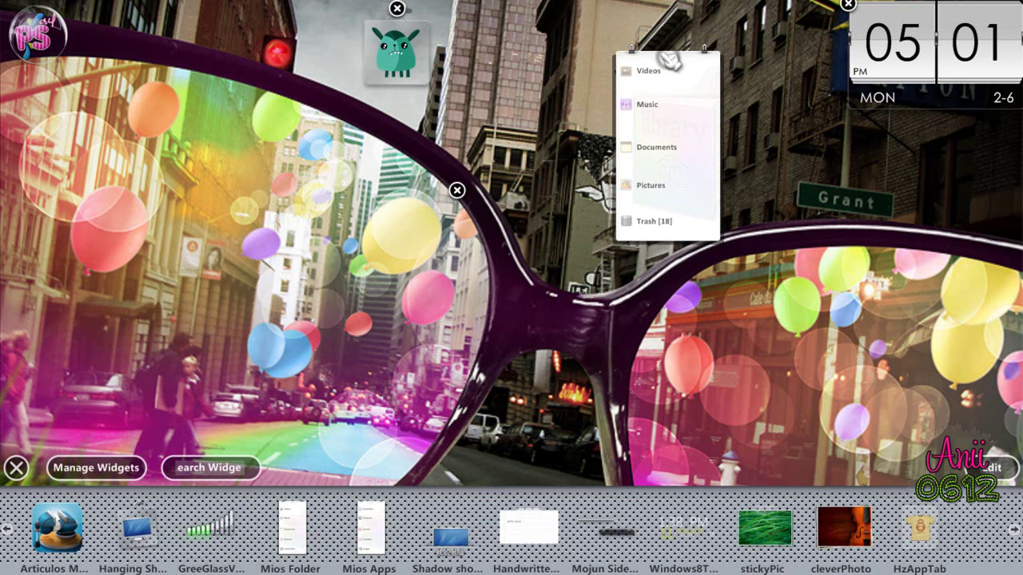
pyautogui.click(612, 55)
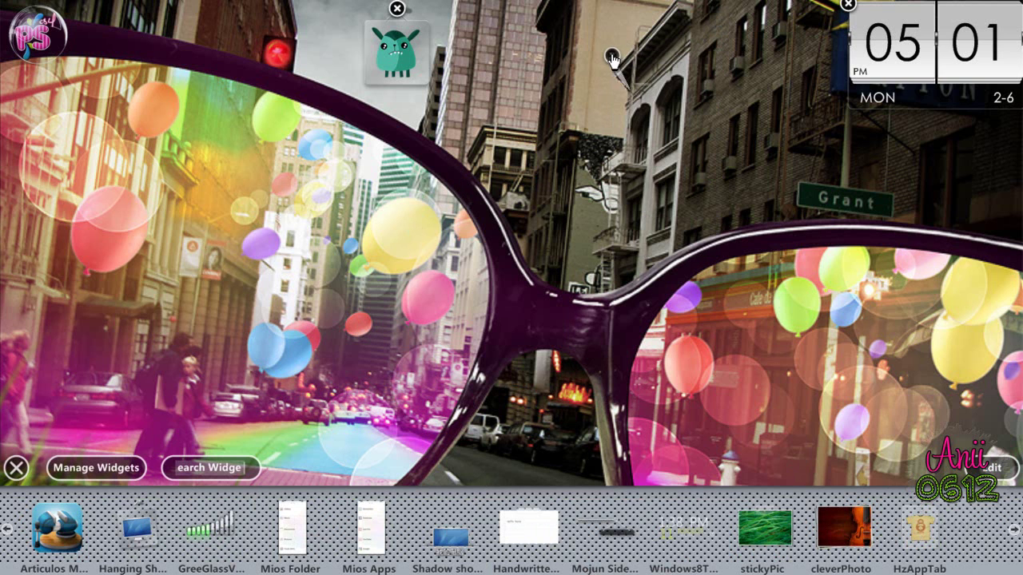
# - Try out the green glass volume widget from the gallery on the desktop and close it
pyautogui.click(209, 529)
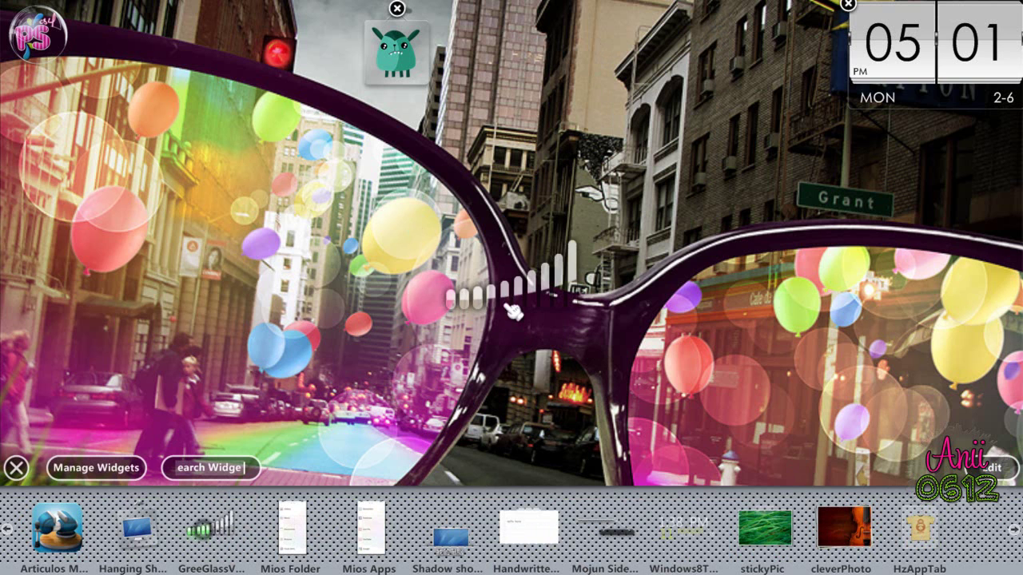
pyautogui.moveTo(462, 304)
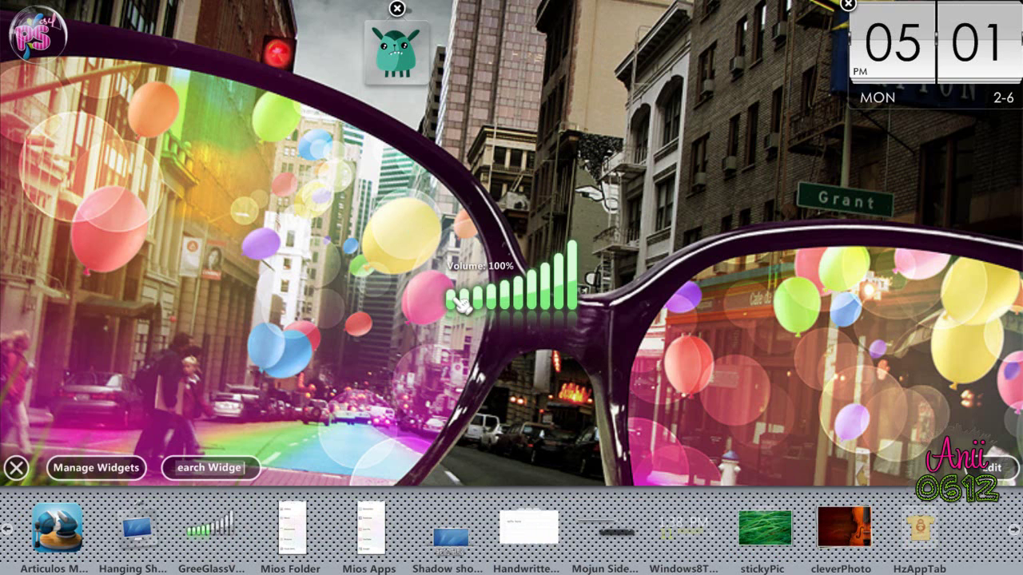
pyautogui.rightClick(573, 286)
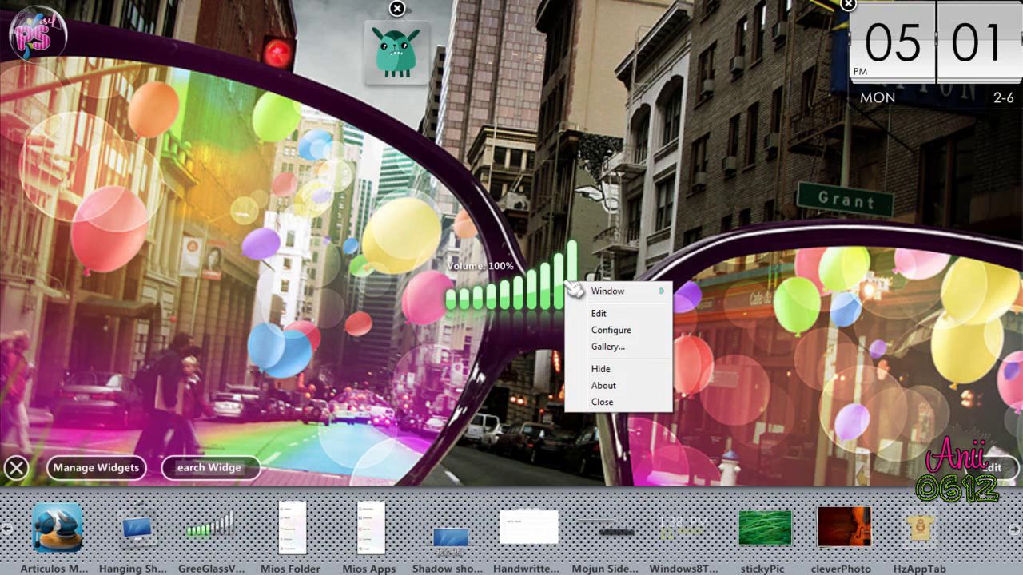
pyautogui.click(604, 402)
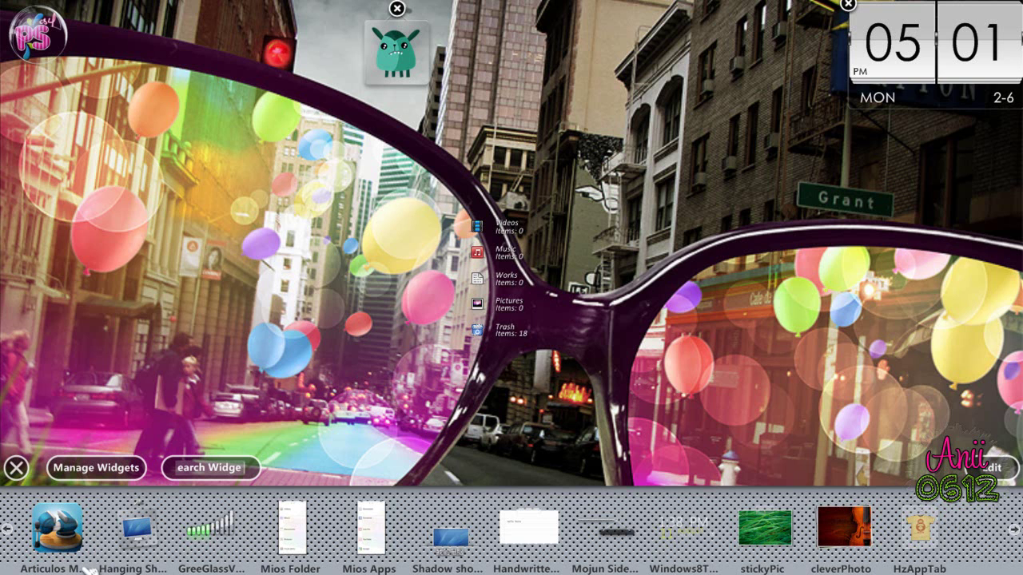
# - Place the Articulos Mod(min bar) widget at the left edge of the desktop
pyautogui.moveTo(512, 308); pyautogui.dragTo(51, 304)
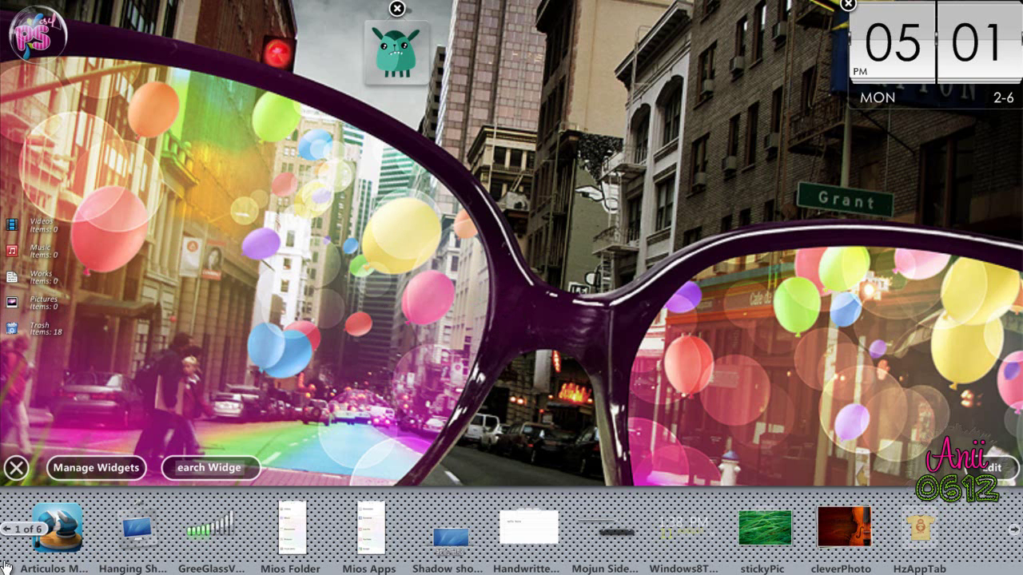
# - Add the MakropBar widget from the gallery and move it slightly right of the desktop's center
pyautogui.click(10, 530)
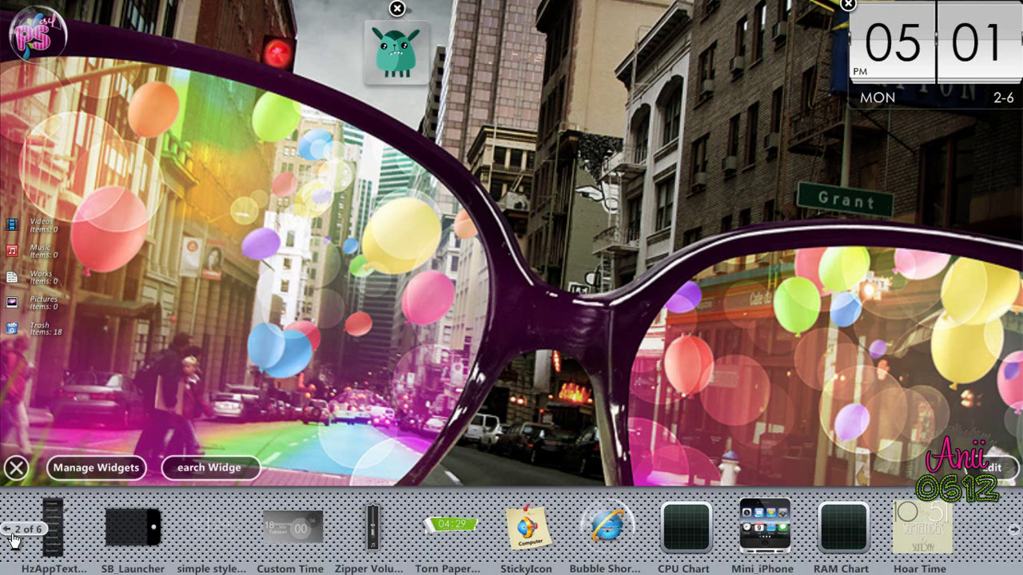
pyautogui.click(11, 539)
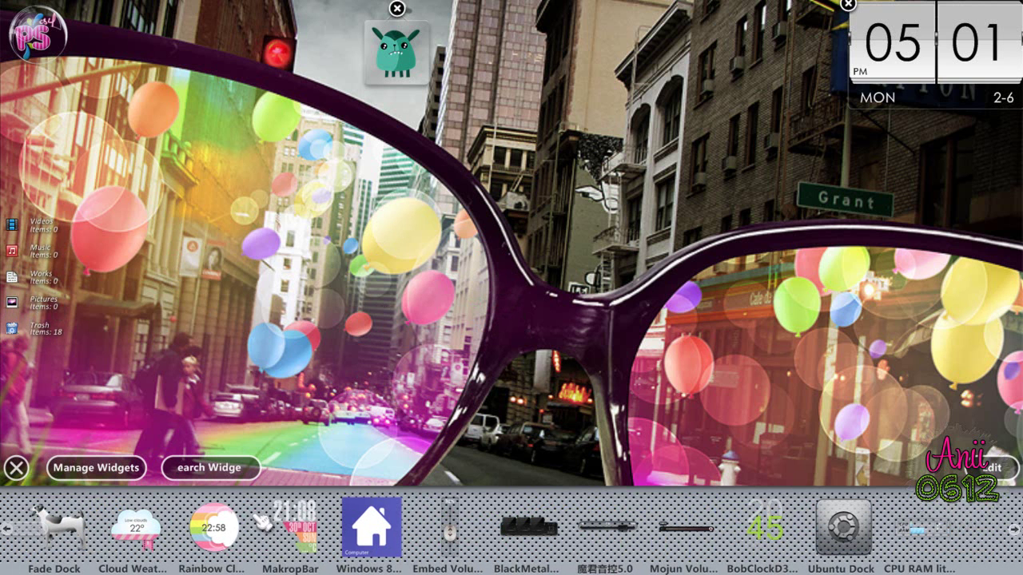
pyautogui.click(297, 523)
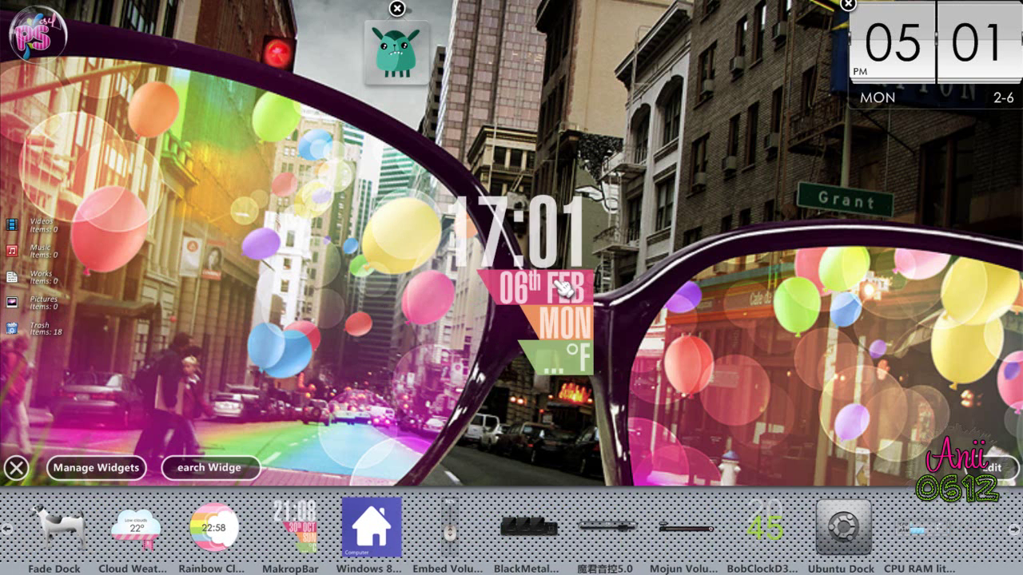
pyautogui.moveTo(542, 238); pyautogui.dragTo(631, 242)
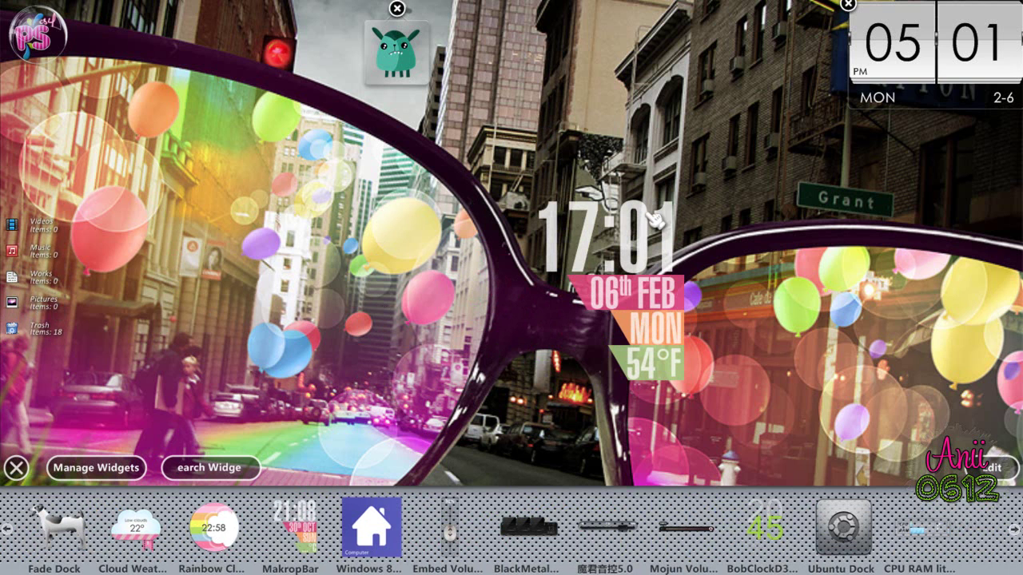
# - Enter and leave the gallery's edit mode, and close the MakropBar widget
pyautogui.click(988, 468)
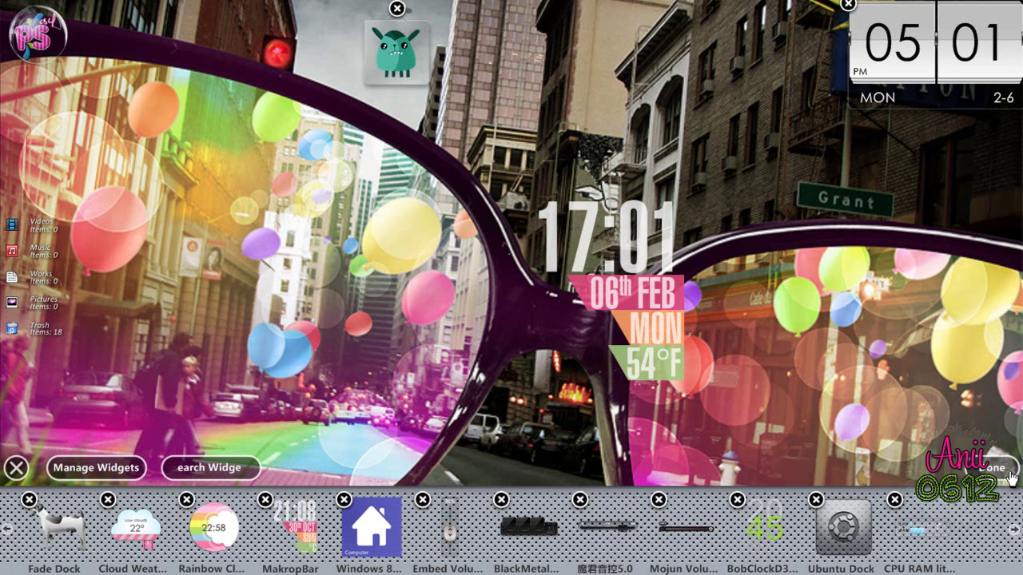
pyautogui.click(992, 468)
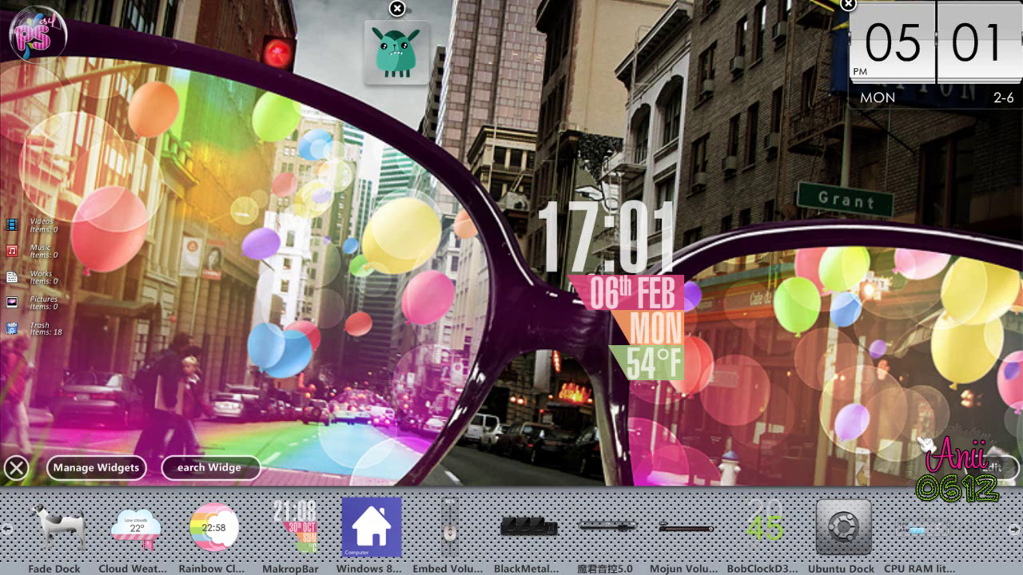
pyautogui.rightClick(593, 231)
pyautogui.click(613, 445)
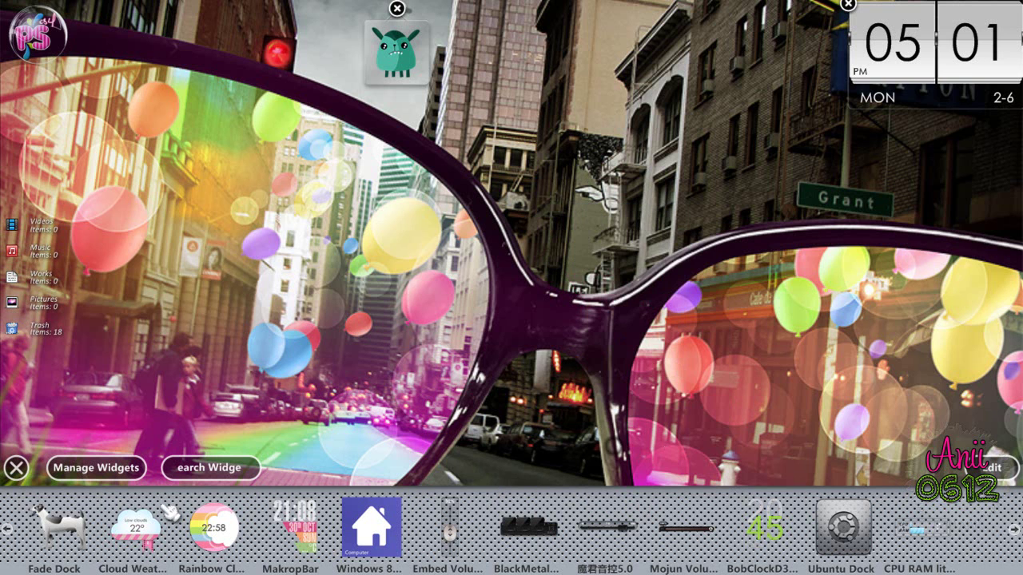
# - Close the widget gallery and return to the plain desktop
pyautogui.click(13, 470)
pyautogui.rightClick(452, 263)
pyautogui.moveTo(499, 309)
pyautogui.click(505, 328)
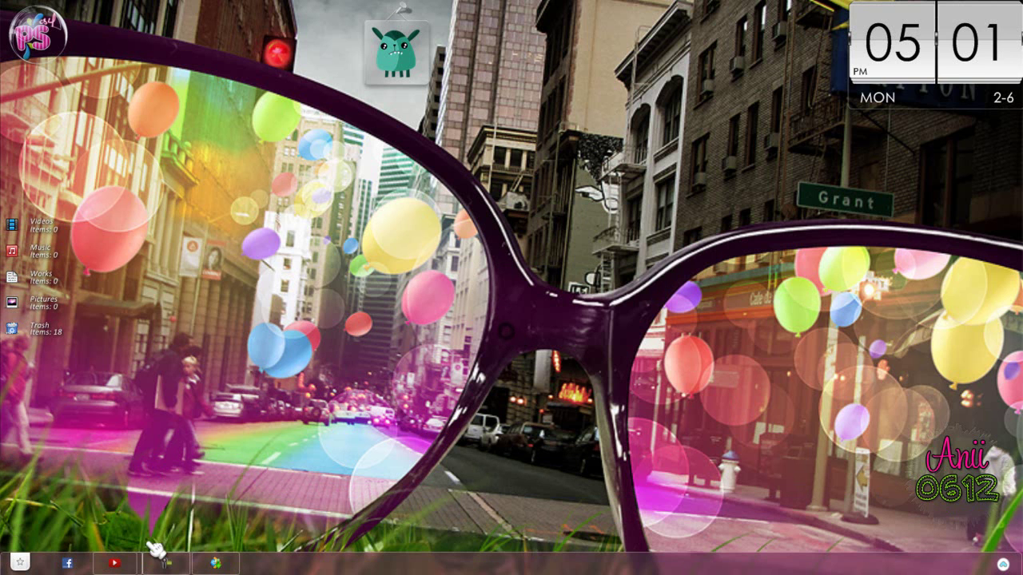
# - Switch to Windows Explorer and open the Widgets folder inside xwidget in the Documents library
pyautogui.click(13, 562)
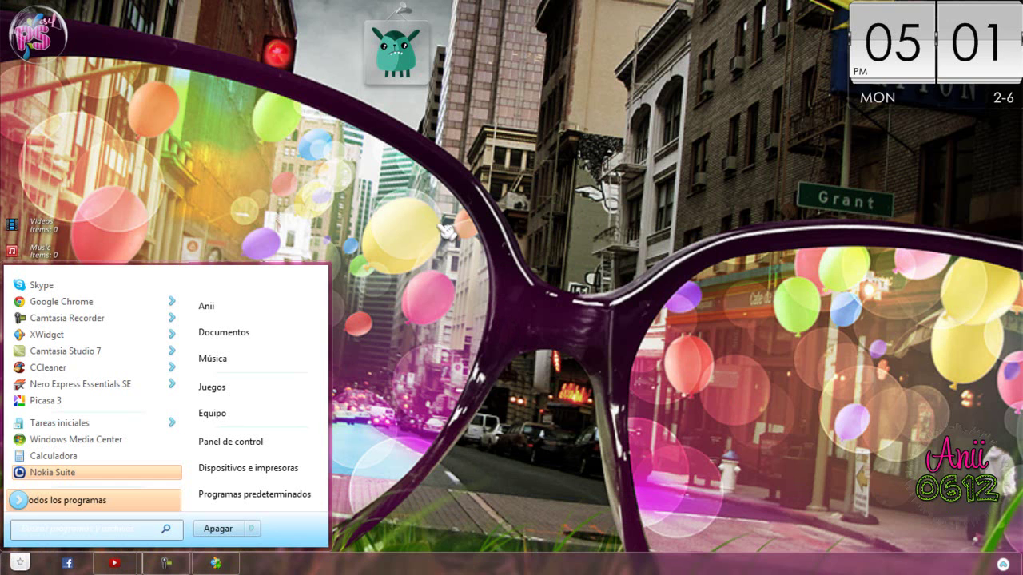
pyautogui.click(271, 306)
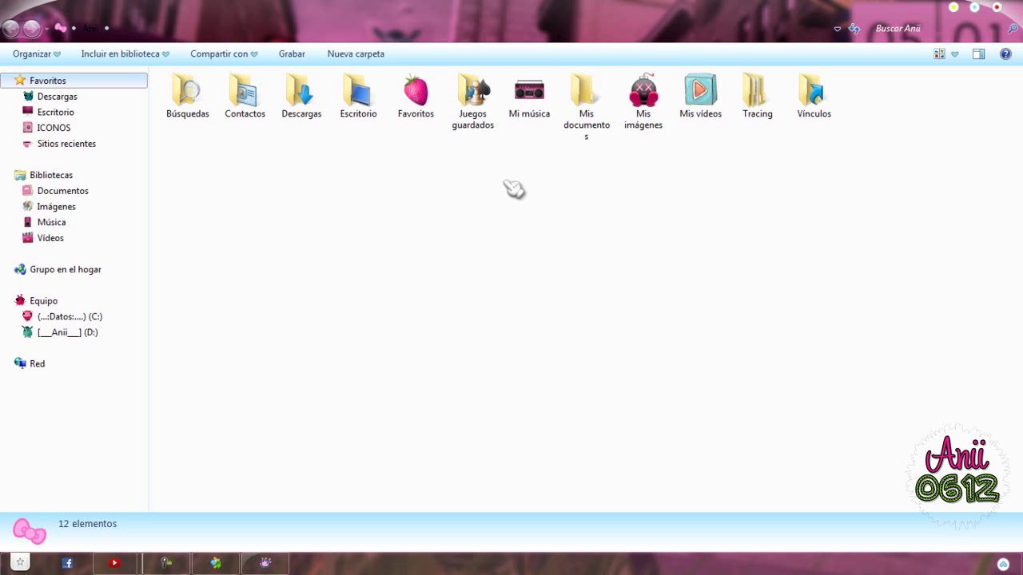
pyautogui.click(61, 192)
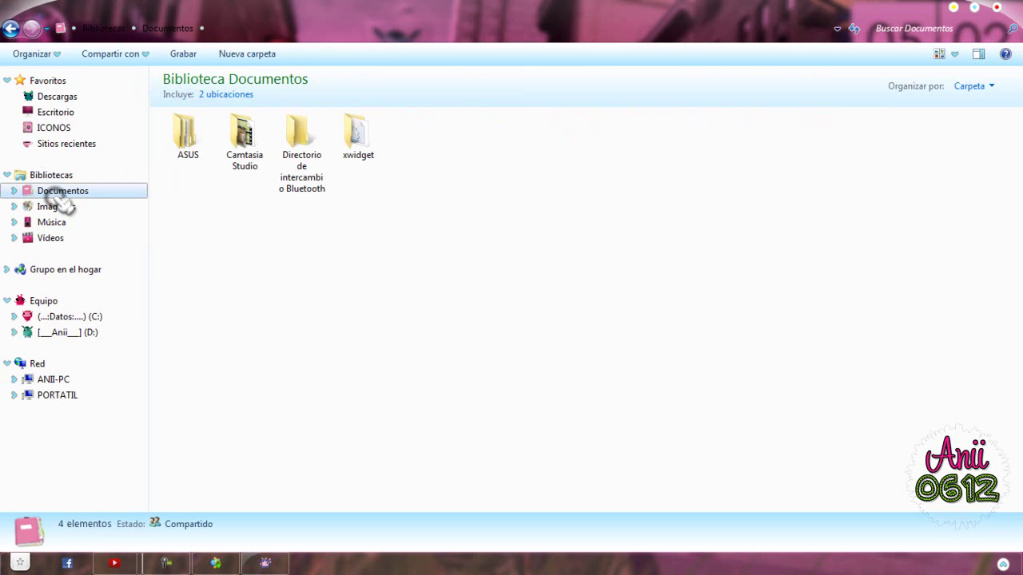
pyautogui.doubleClick(345, 148)
pyautogui.doubleClick(416, 159)
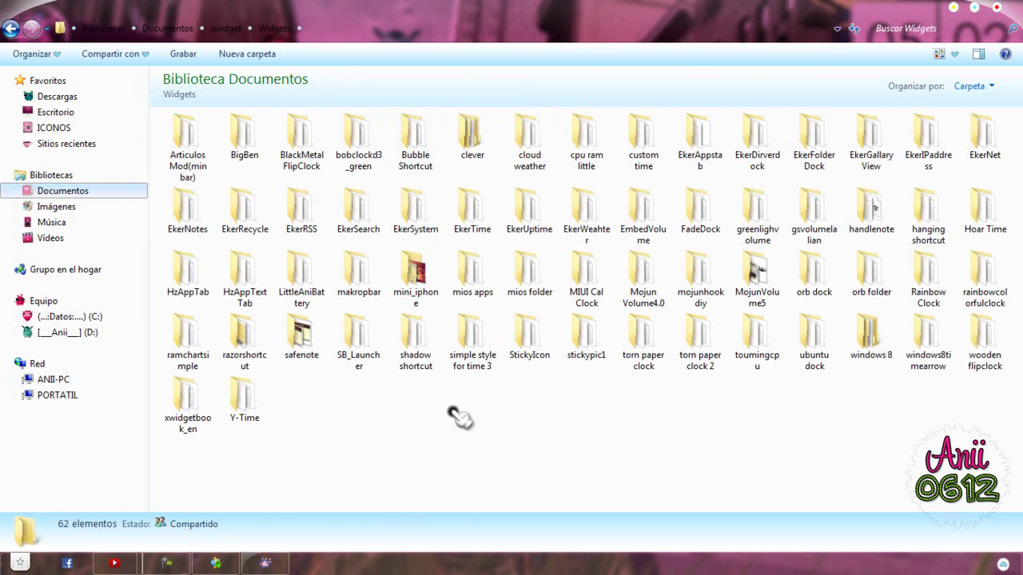
# - Reposition the folder window, open the Articulos Mod(min bar) widget folder and maximize the window
pyautogui.moveTo(818, 29); pyautogui.dragTo(662, 236)
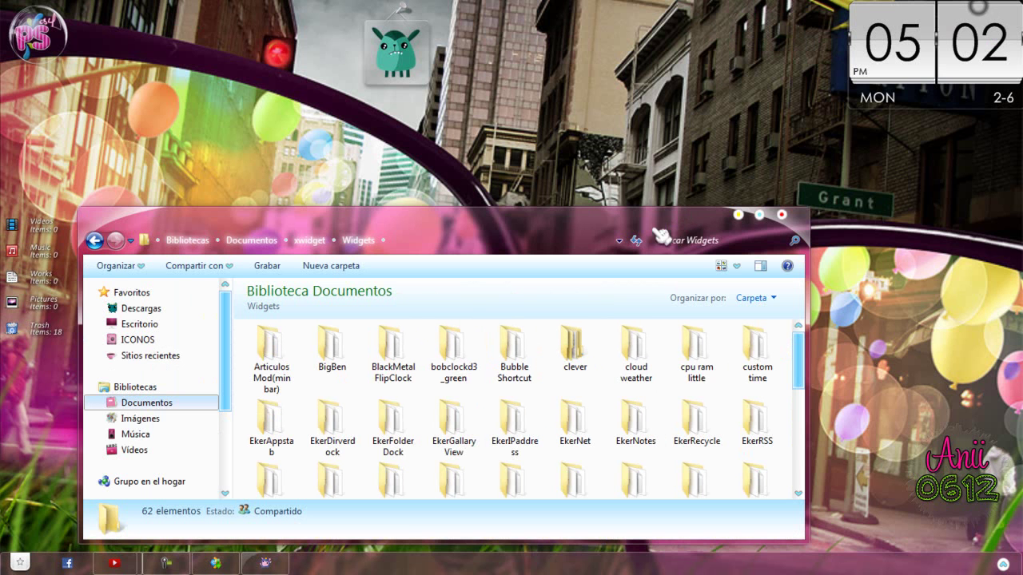
pyautogui.moveTo(562, 231); pyautogui.dragTo(631, 113)
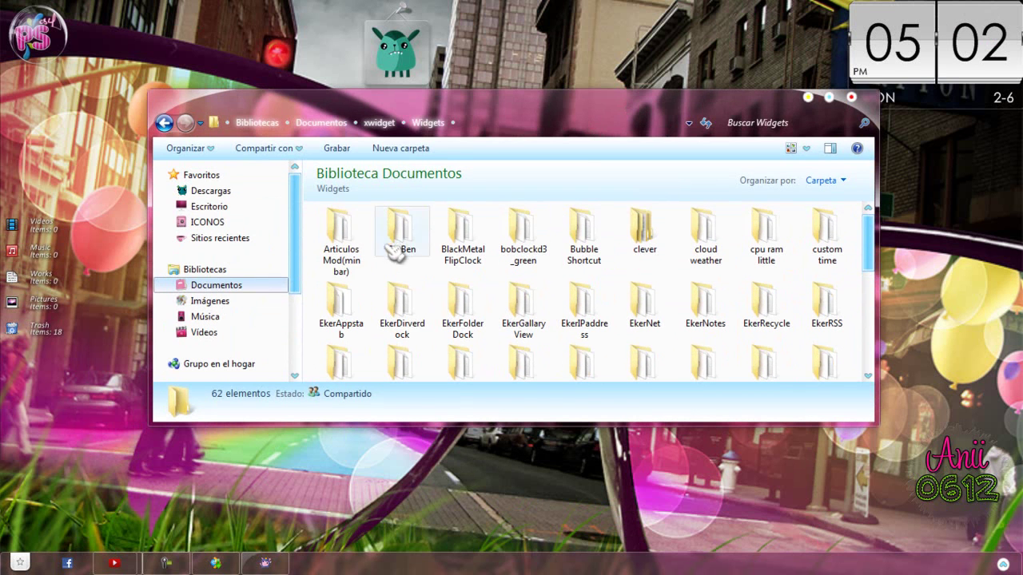
pyautogui.click(341, 240)
pyautogui.doubleClick(340, 244)
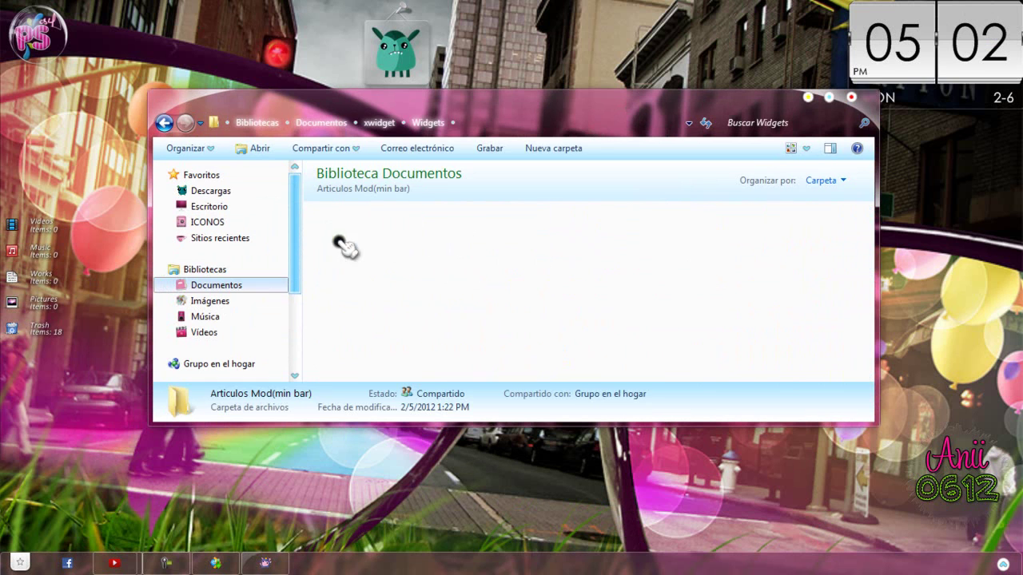
pyautogui.click(841, 100)
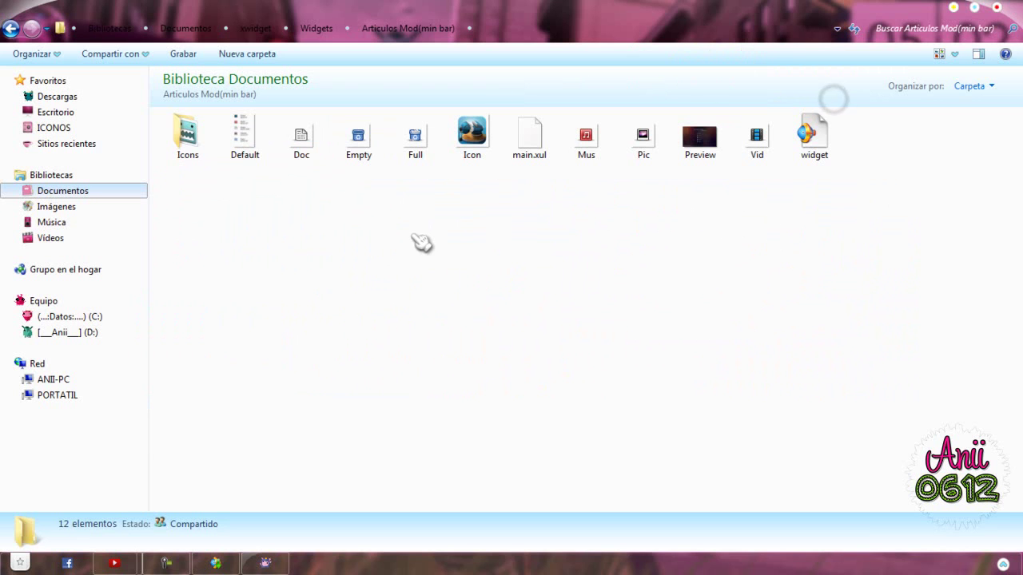
# - Open the Icons subfolder and select the _iDomo Nano Blue_512x512x32 image to view its details
pyautogui.moveTo(1004, 212); pyautogui.dragTo(212, 132)
pyautogui.doubleClick(182, 152)
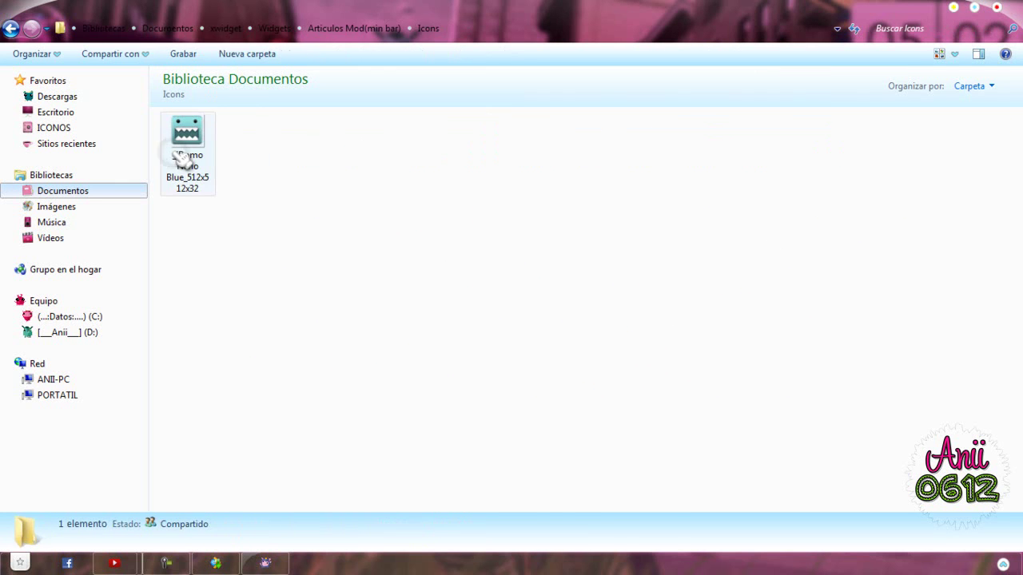
pyautogui.click(201, 145)
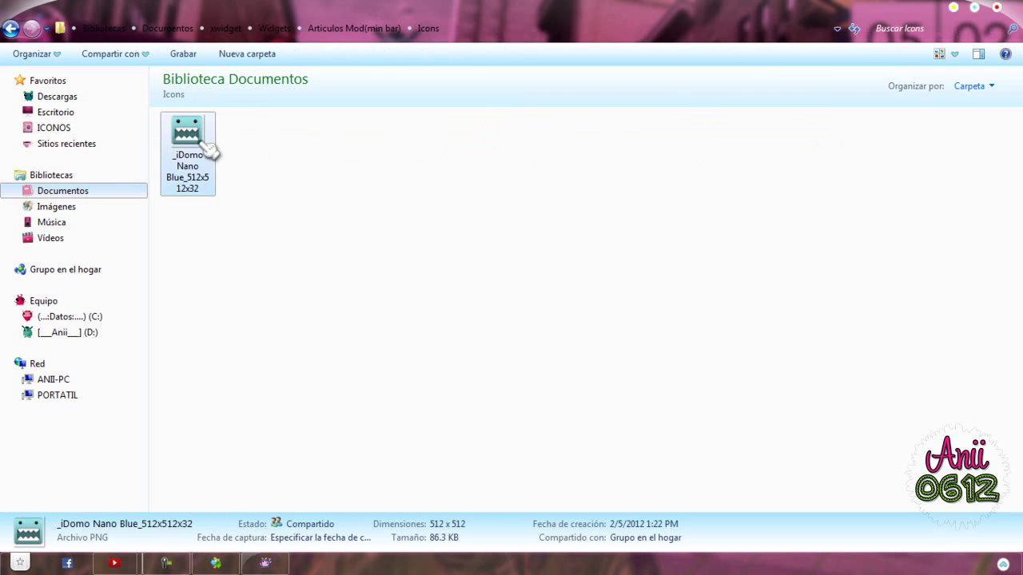
# - Return to the Articulos Mod(min bar) folder and inspect its Default, Doc and Full images
pyautogui.click(10, 30)
pyautogui.click(270, 137)
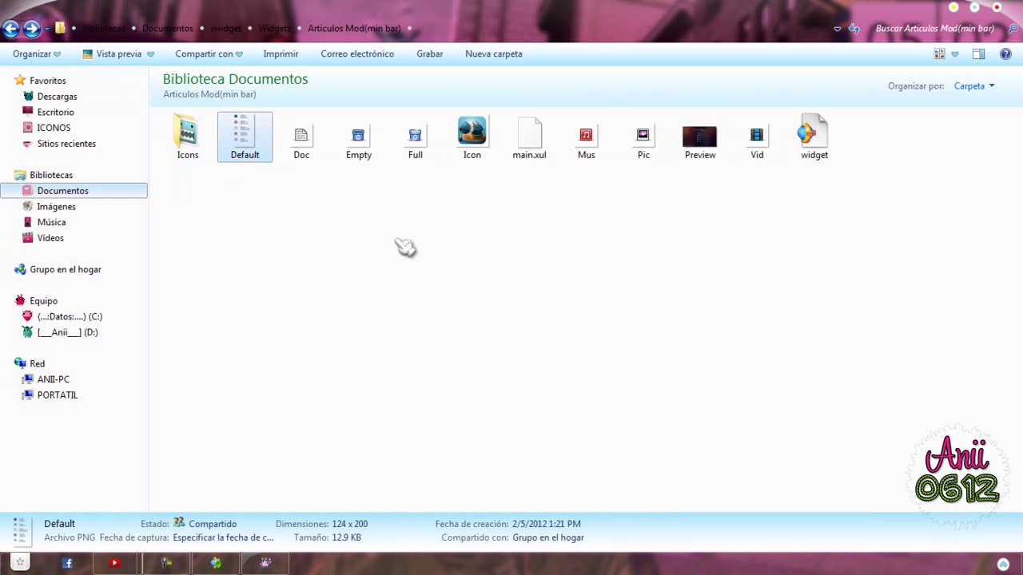
pyautogui.click(322, 142)
pyautogui.click(432, 142)
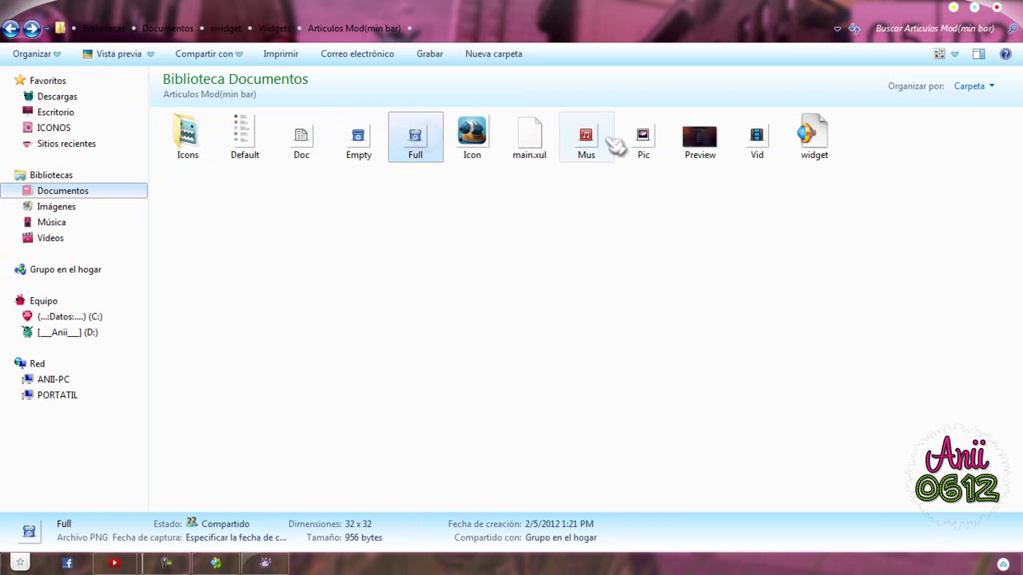
# - Shrink the folder window, launch the widget file to load a second copy of the widget, and close that copy
pyautogui.click(974, 7)
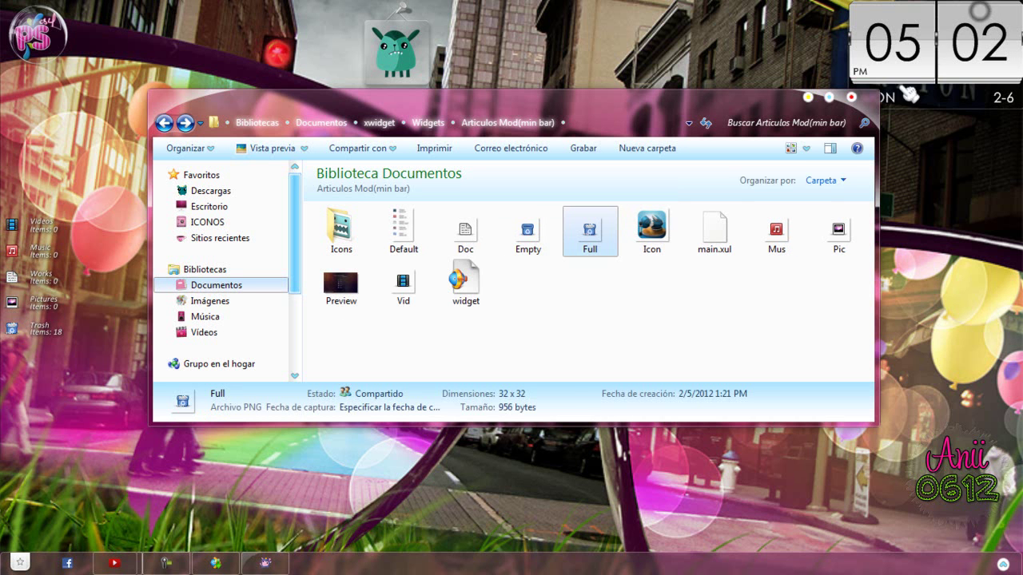
pyautogui.click(481, 285)
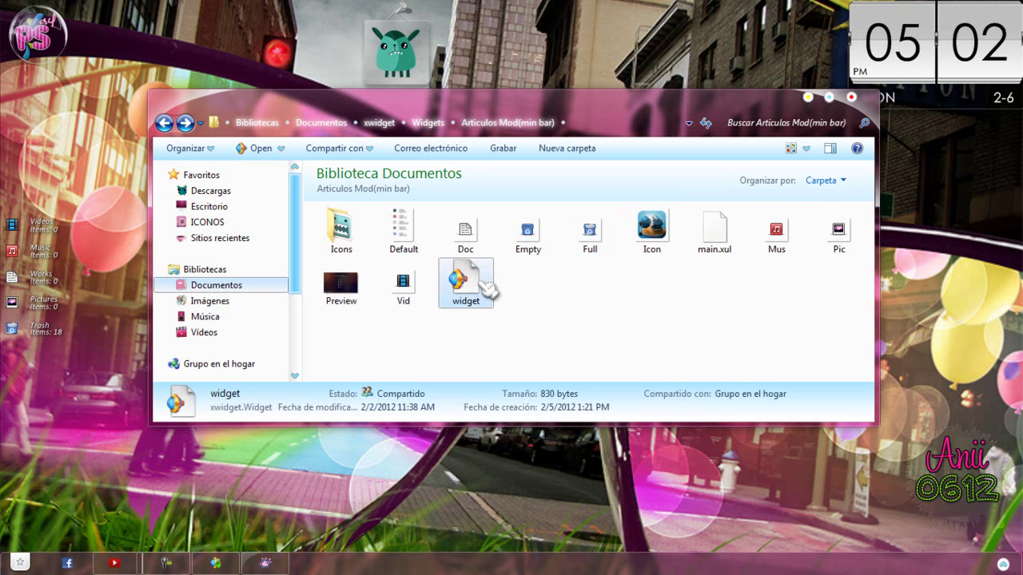
pyautogui.rightClick(472, 286)
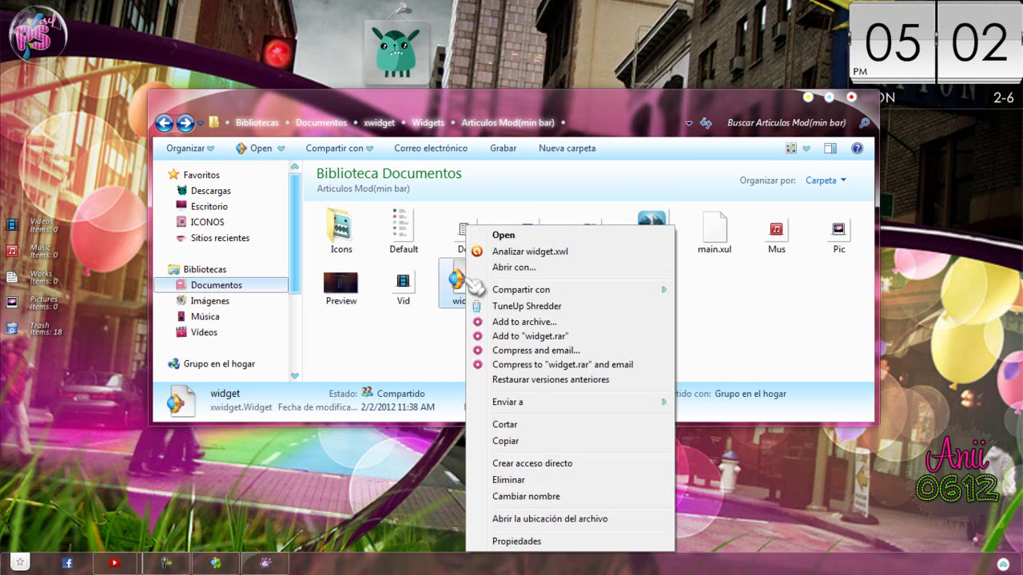
pyautogui.click(519, 235)
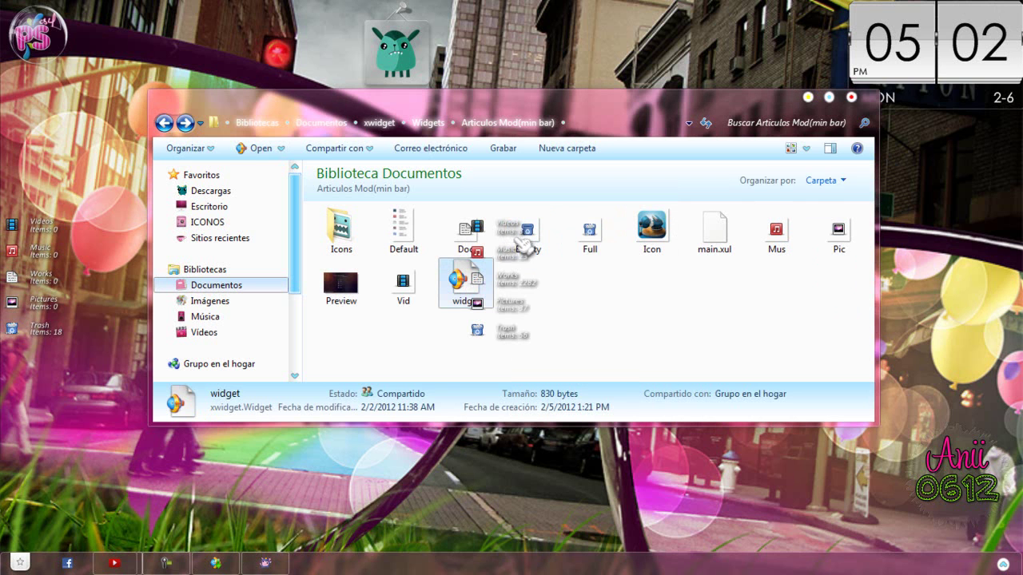
pyautogui.rightClick(511, 261)
pyautogui.click(545, 399)
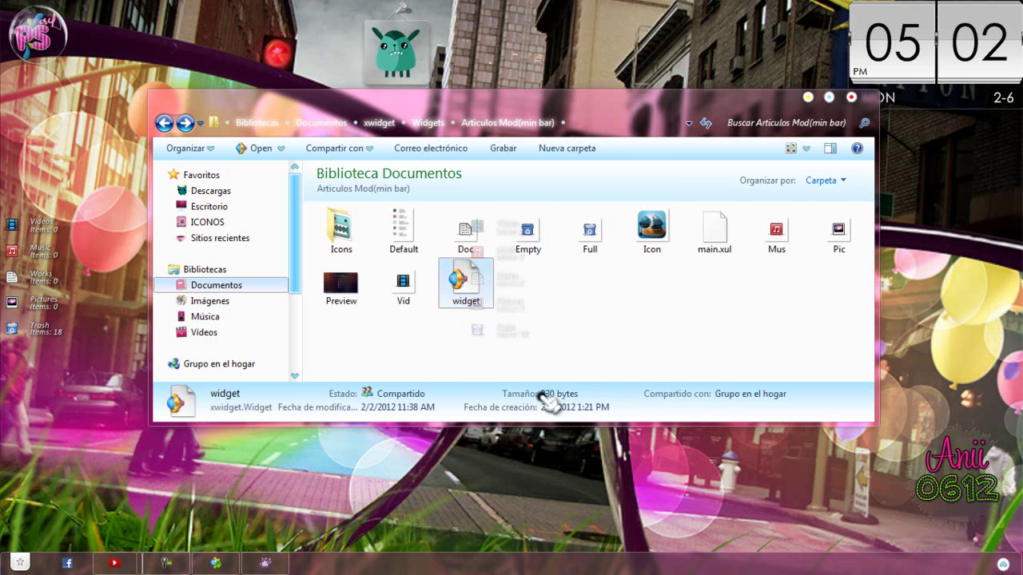
# - Deselect the widget file and close the Articulos Mod(min bar) folder window
pyautogui.click(637, 311)
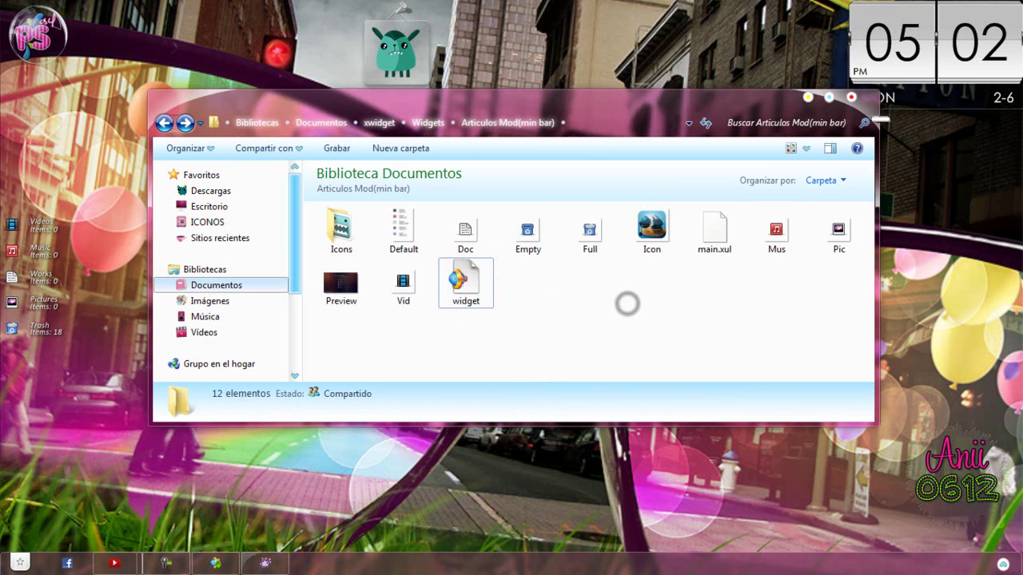
pyautogui.click(858, 100)
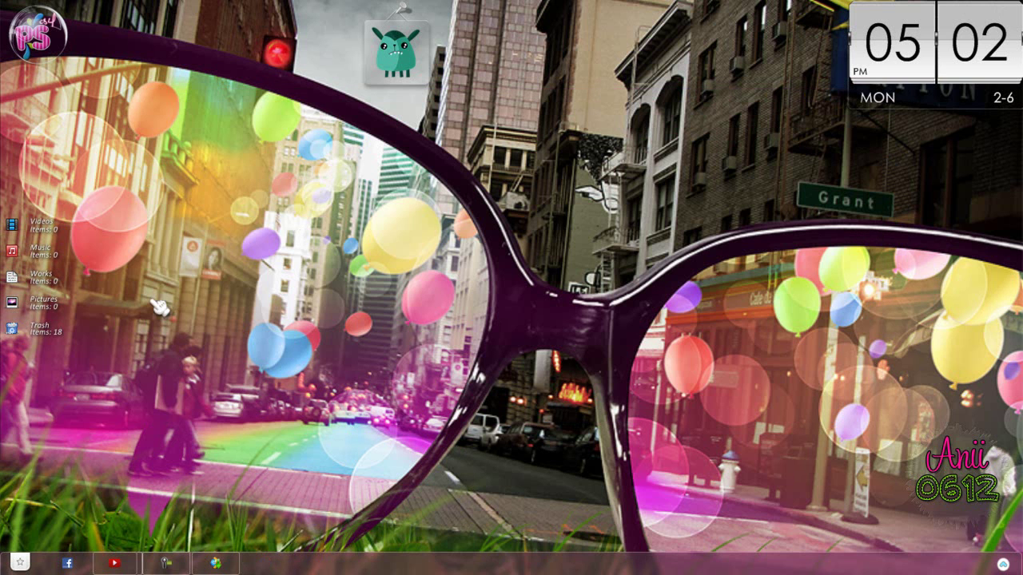
# - Open the folder settings of the widget's Videos entry and start choosing its folder path
pyautogui.rightClick(47, 238)
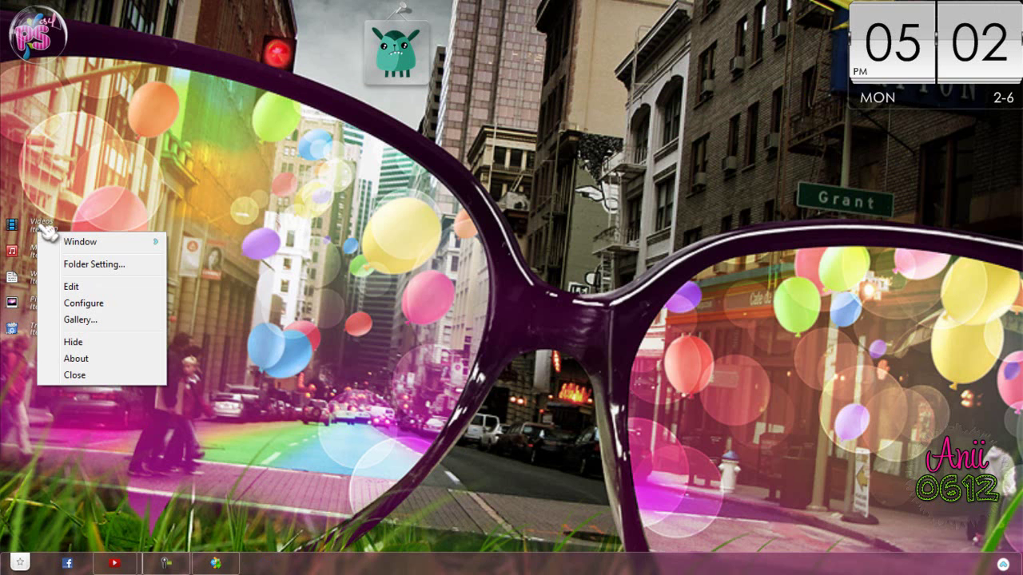
pyautogui.click(93, 265)
pyautogui.moveTo(279, 224); pyautogui.dragTo(478, 241)
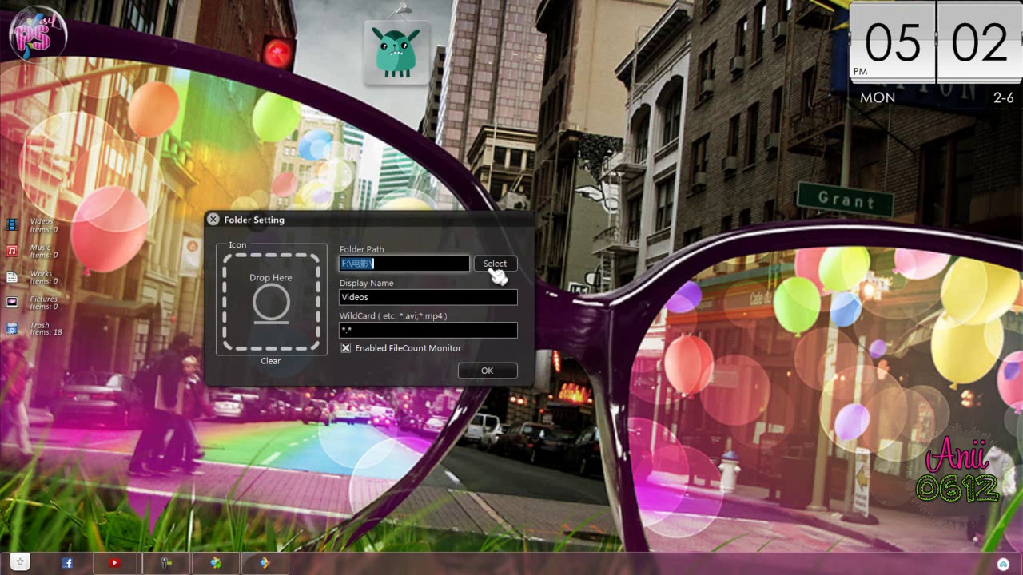
pyautogui.click(494, 265)
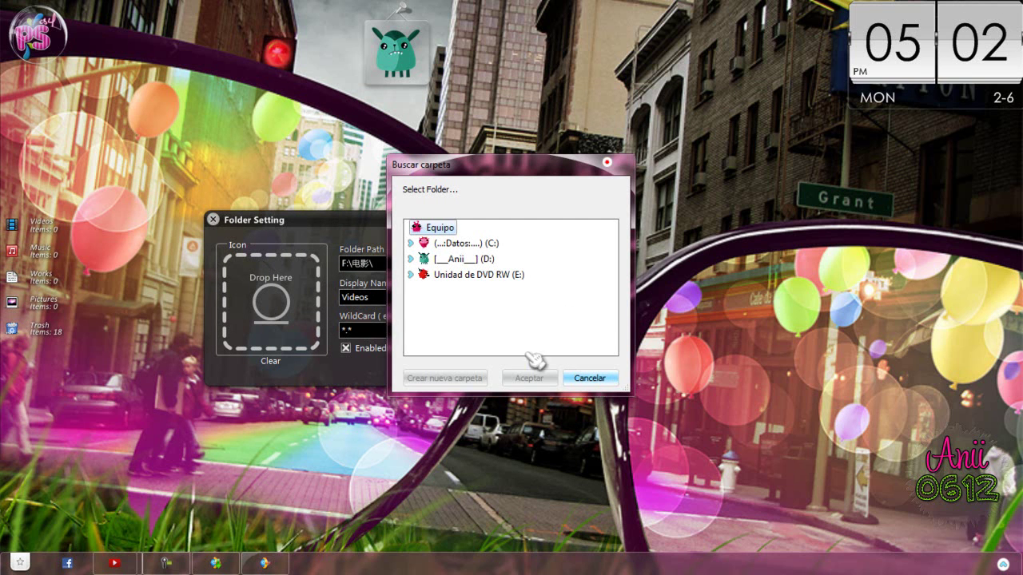
pyautogui.doubleClick(462, 259)
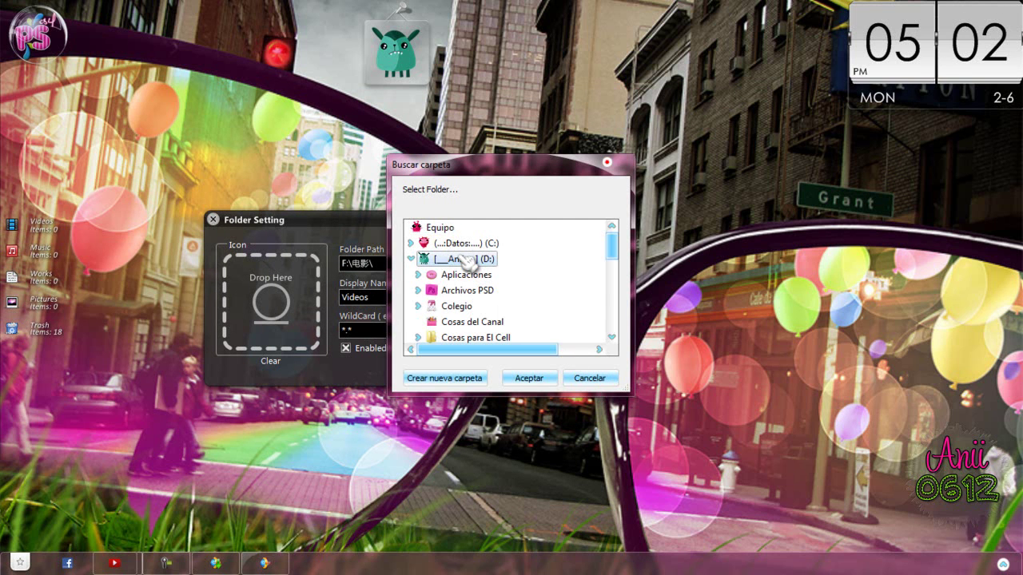
pyautogui.scroll(-1, 467, 264)
pyautogui.scroll(1, 459, 319)
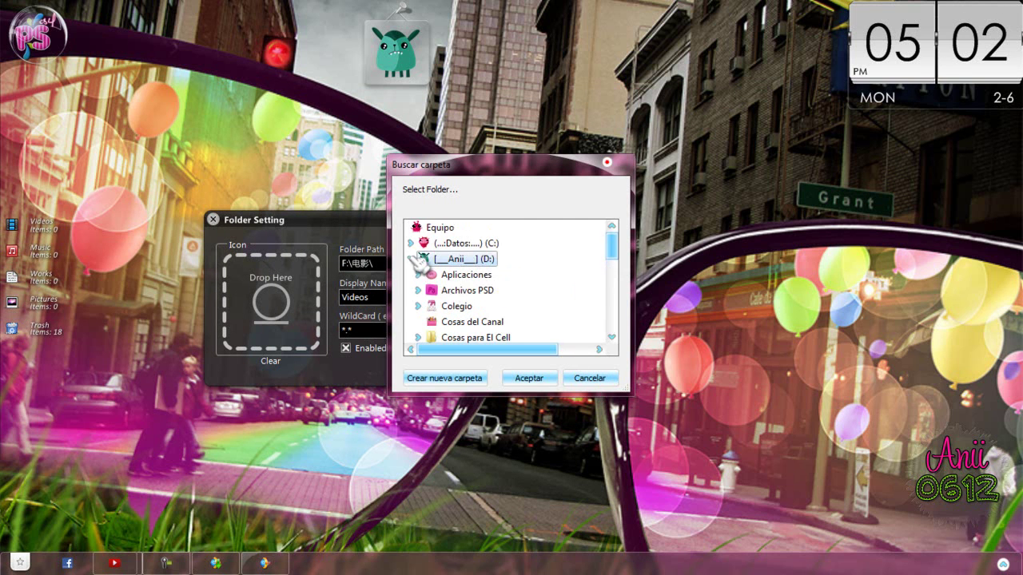
pyautogui.click(411, 259)
# - Expand the C: drive and its Usuarios folder in the folder picker
pyautogui.click(411, 243)
pyautogui.scroll(-3, 423, 316)
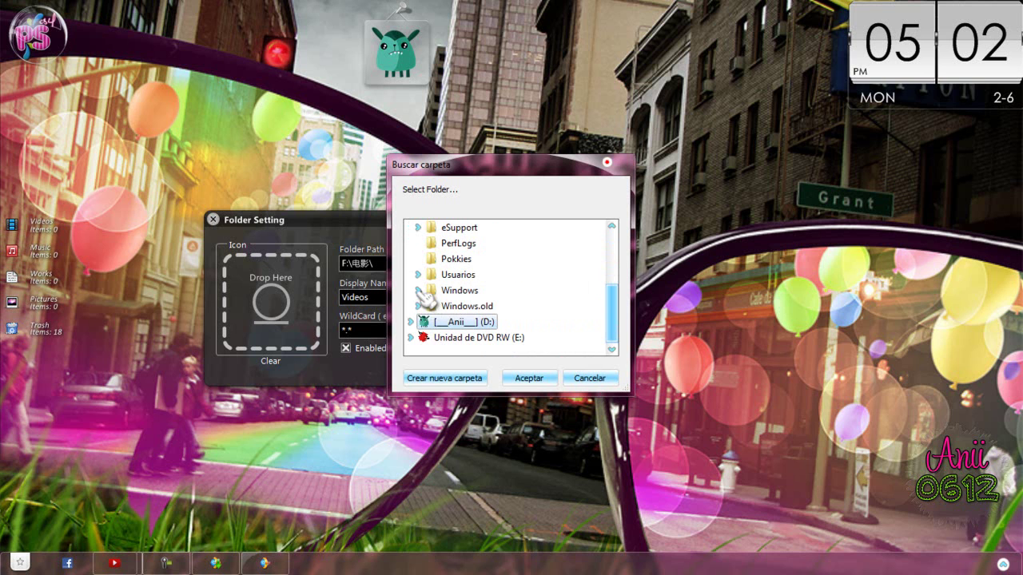
pyautogui.click(418, 291)
pyautogui.scroll(2, 421, 294)
pyautogui.click(418, 321)
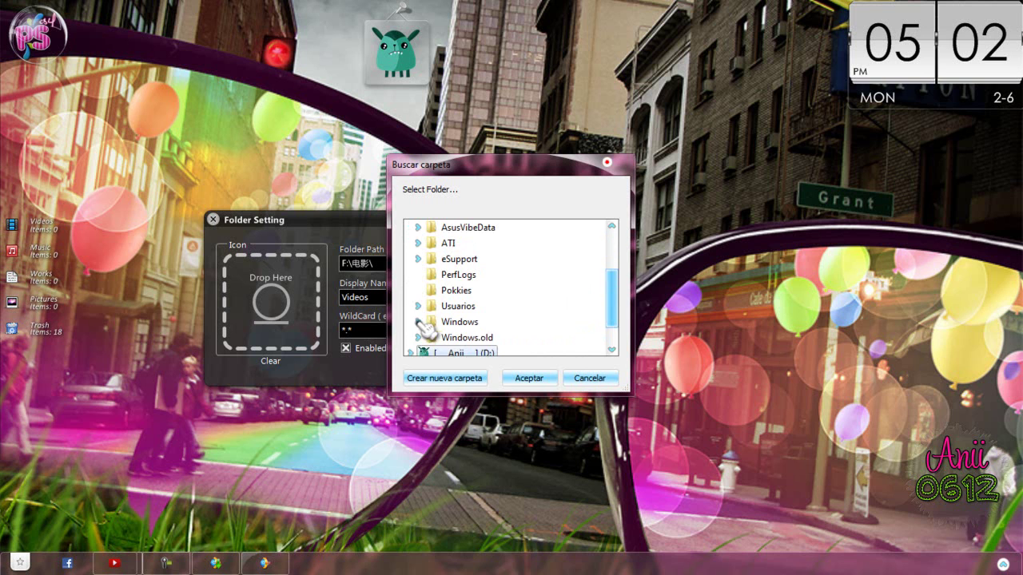
pyautogui.click(417, 306)
pyautogui.scroll(-1, 413, 313)
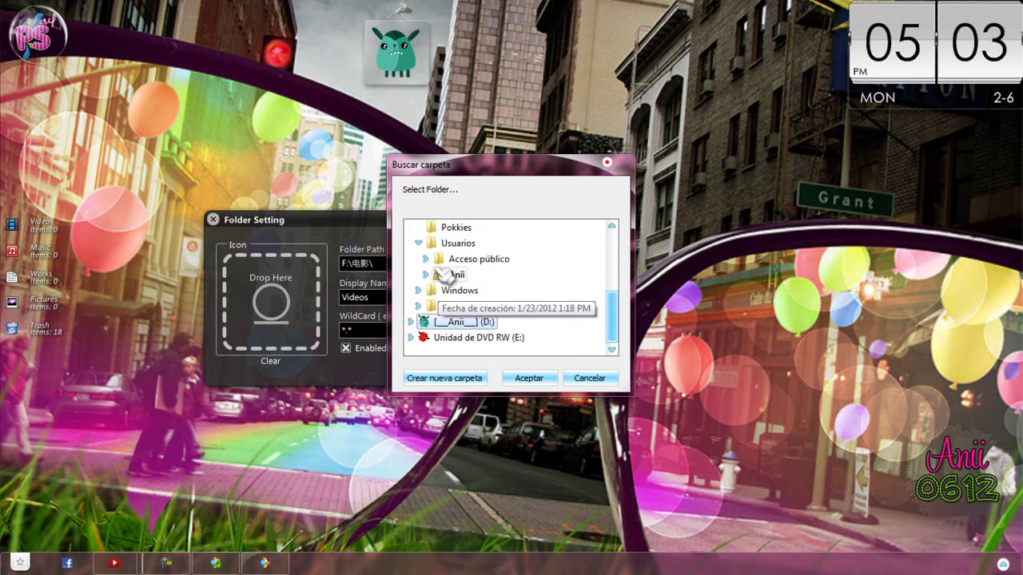
# - Choose the Videos folder inside the personal user profile as the Videos entry's path and apply the settings
pyautogui.scroll(1, 452, 271)
pyautogui.scroll(-2, 450, 276)
pyautogui.doubleClick(449, 243)
pyautogui.scroll(-2, 471, 277)
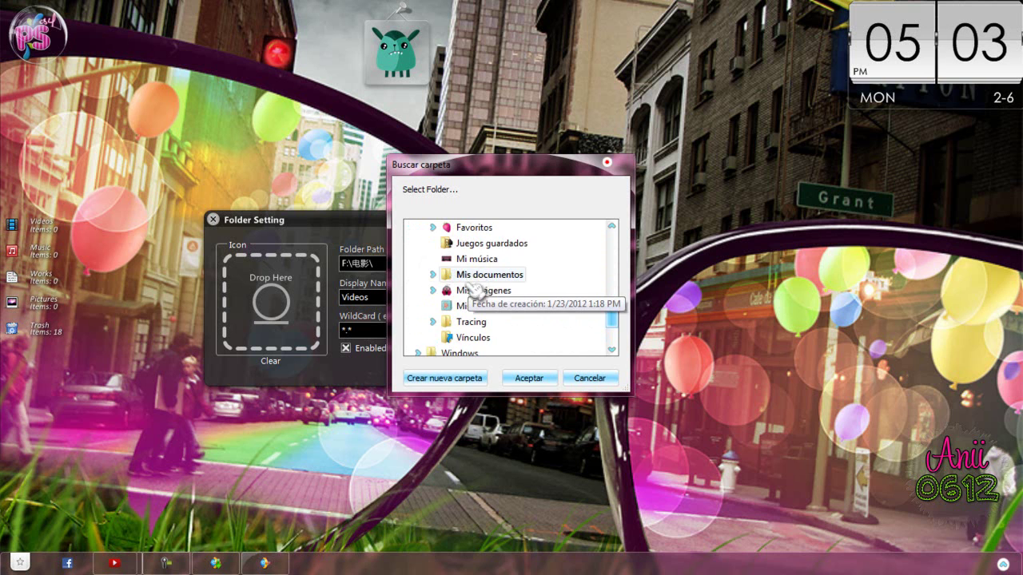
pyautogui.click(468, 306)
pyautogui.click(528, 378)
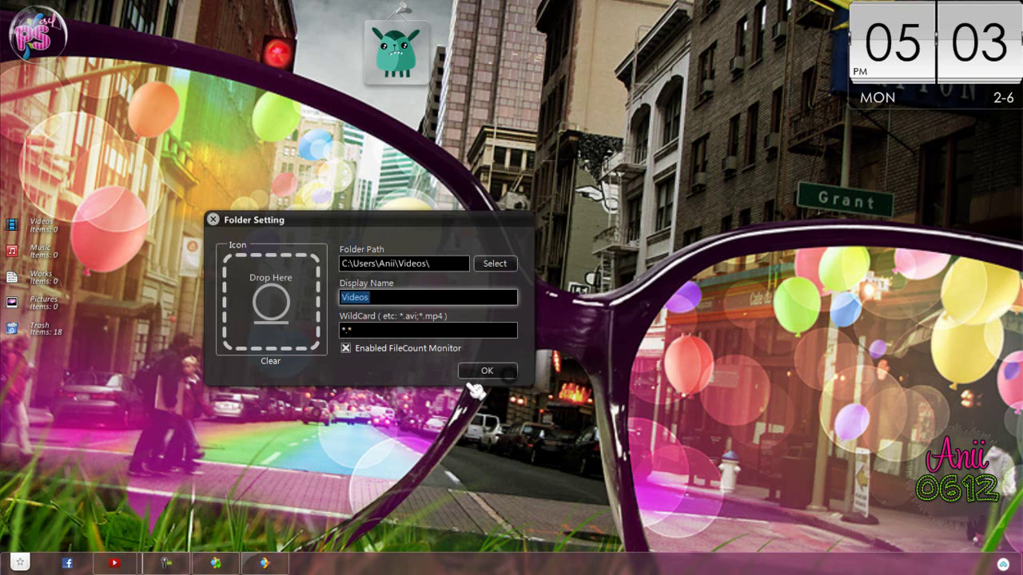
pyautogui.click(489, 372)
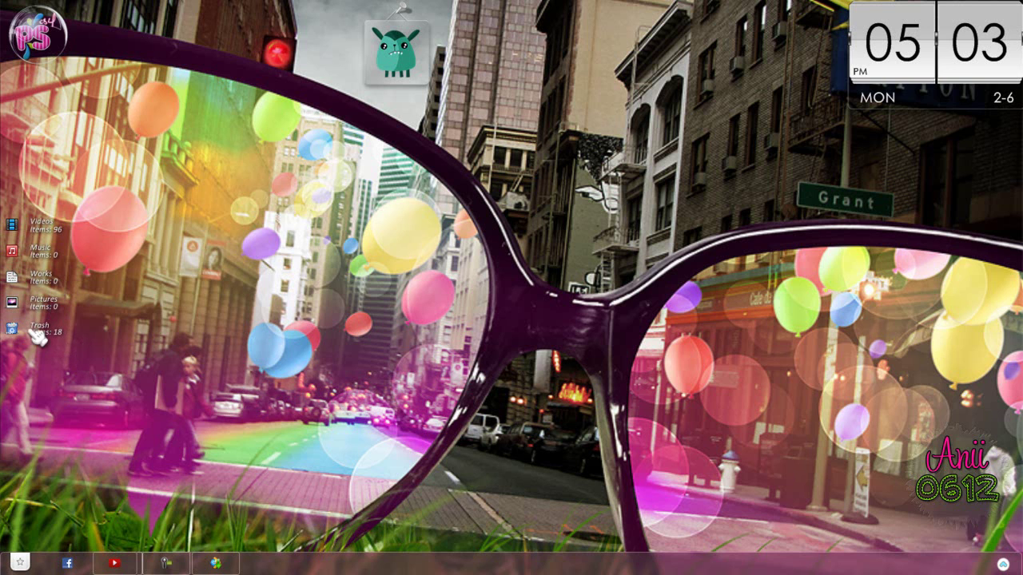
# - Empty the recycle bin through the widget's Trash entry and confirm the deletion
pyautogui.rightClick(53, 341)
pyautogui.rightClick(49, 335)
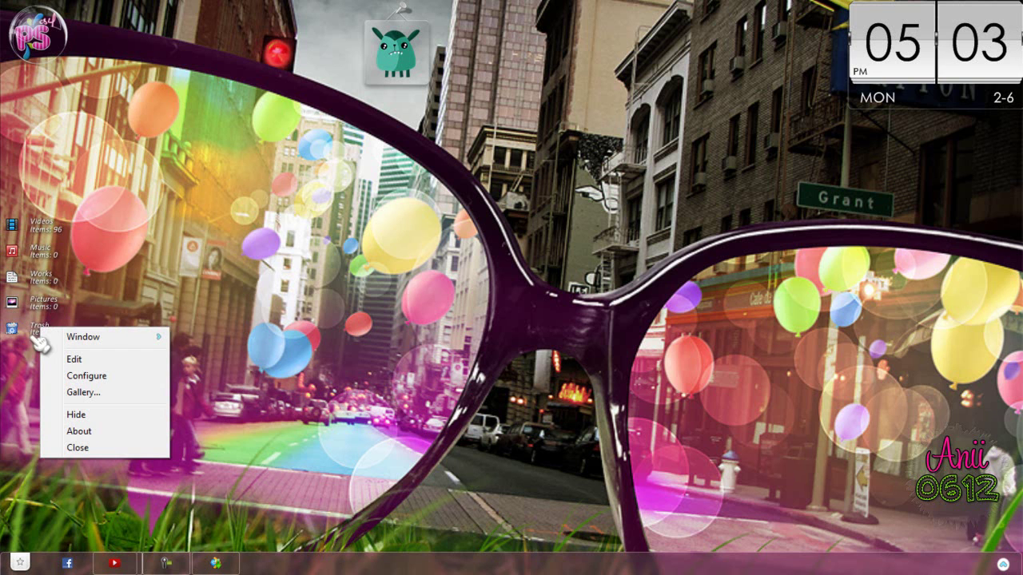
pyautogui.rightClick(38, 337)
pyautogui.click(72, 368)
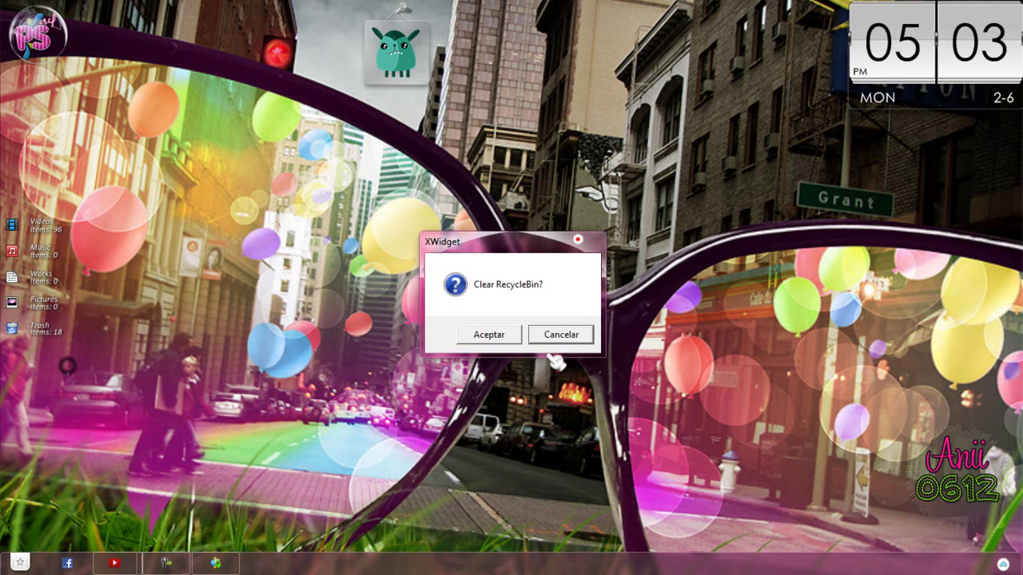
pyautogui.click(489, 334)
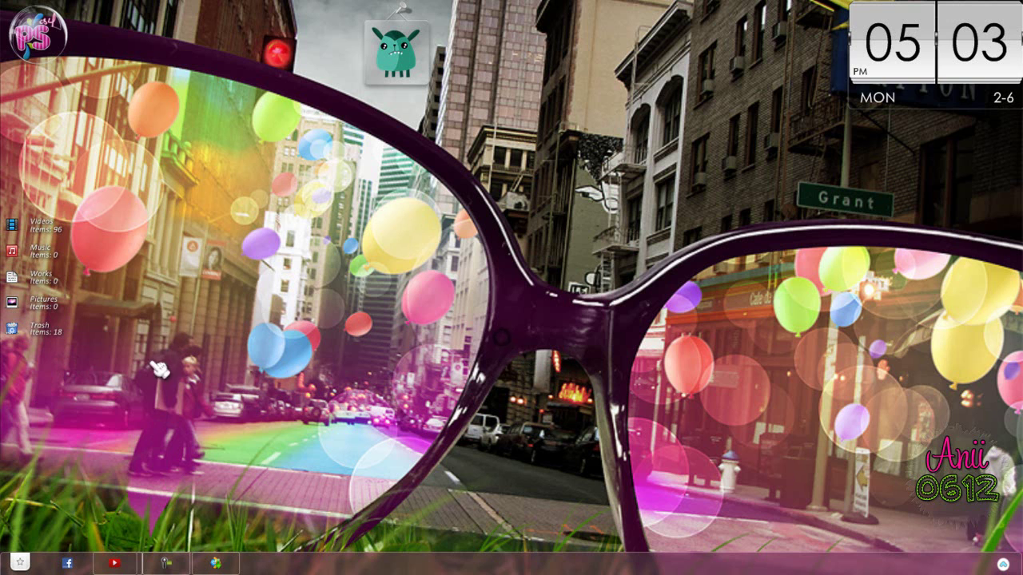
# - Open the widget for editing in XWidget Designer and inspect its text10, text9, text6, text2, text1 and text7 elements
pyautogui.rightClick(48, 340)
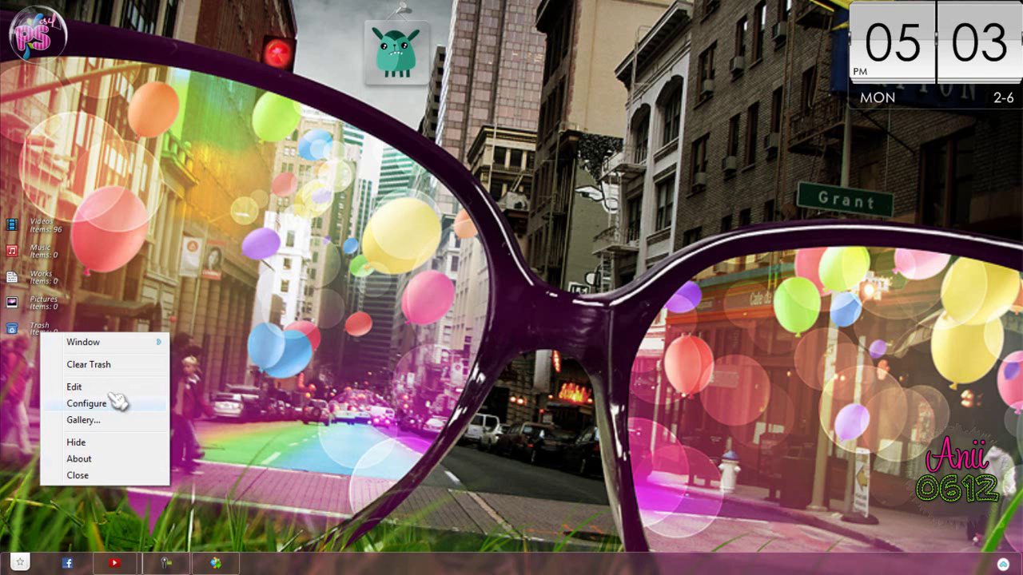
pyautogui.click(73, 387)
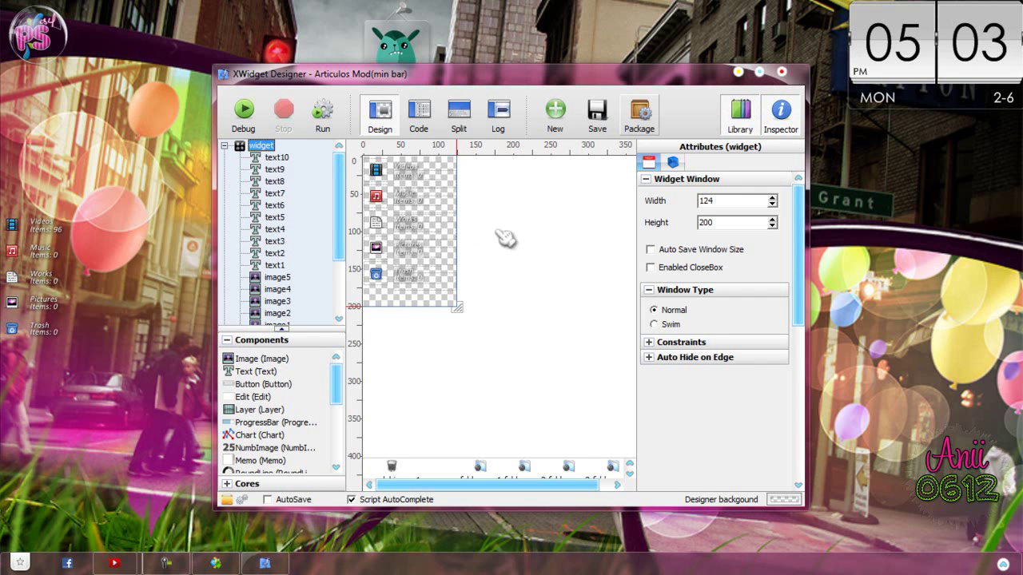
pyautogui.click(277, 158)
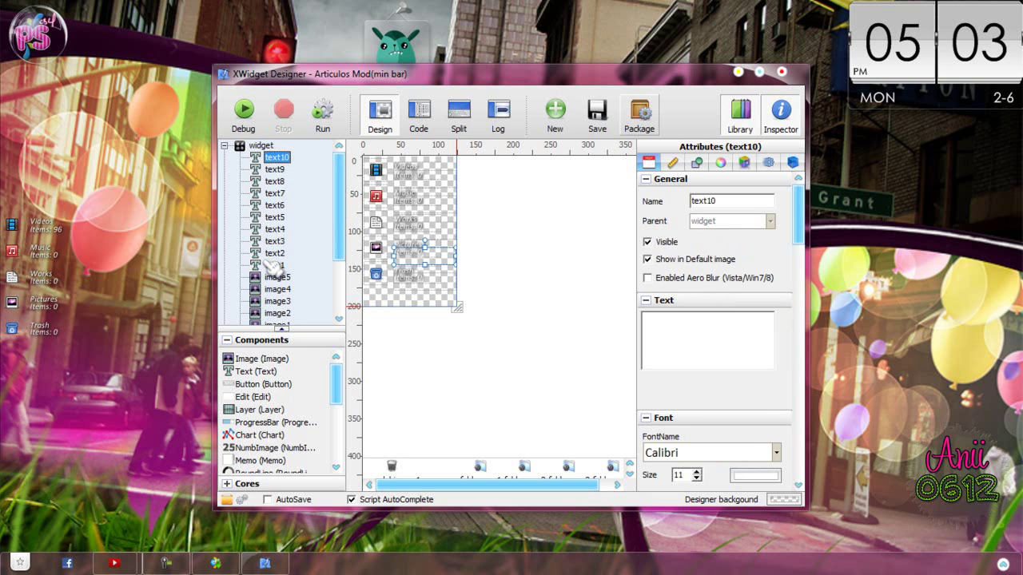
pyautogui.click(276, 169)
pyautogui.click(275, 205)
pyautogui.click(275, 253)
pyautogui.click(273, 265)
pyautogui.click(274, 193)
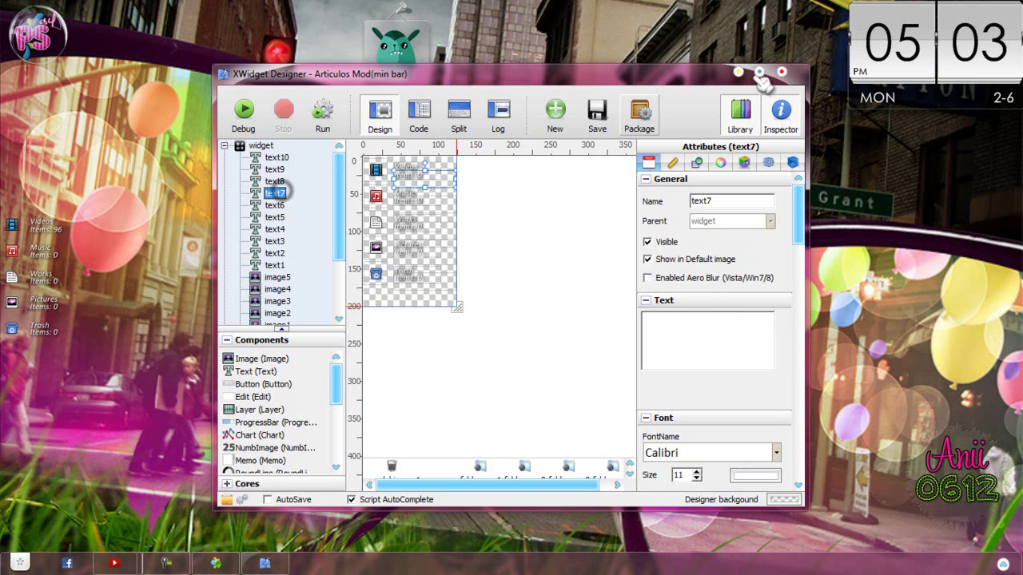
# - Maximize the designer window, check the image4 element, and start importing a replacement picture for image1
pyautogui.click(759, 72)
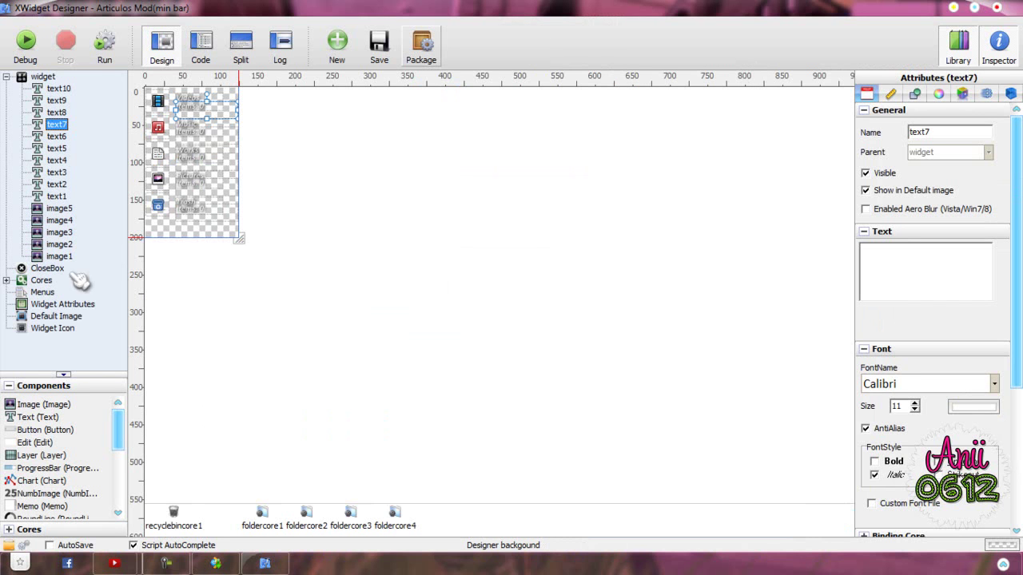
pyautogui.click(57, 221)
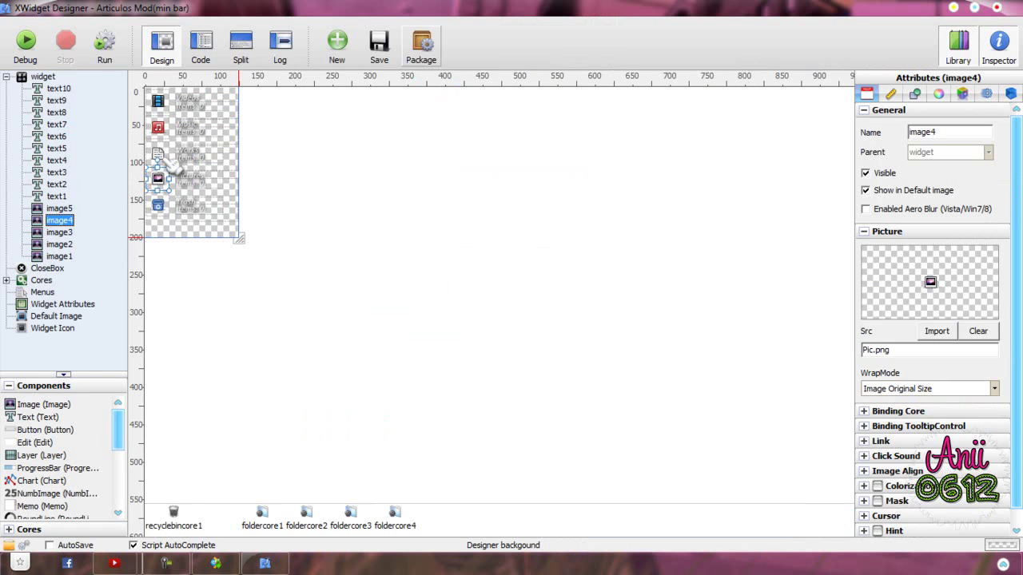
pyautogui.click(58, 255)
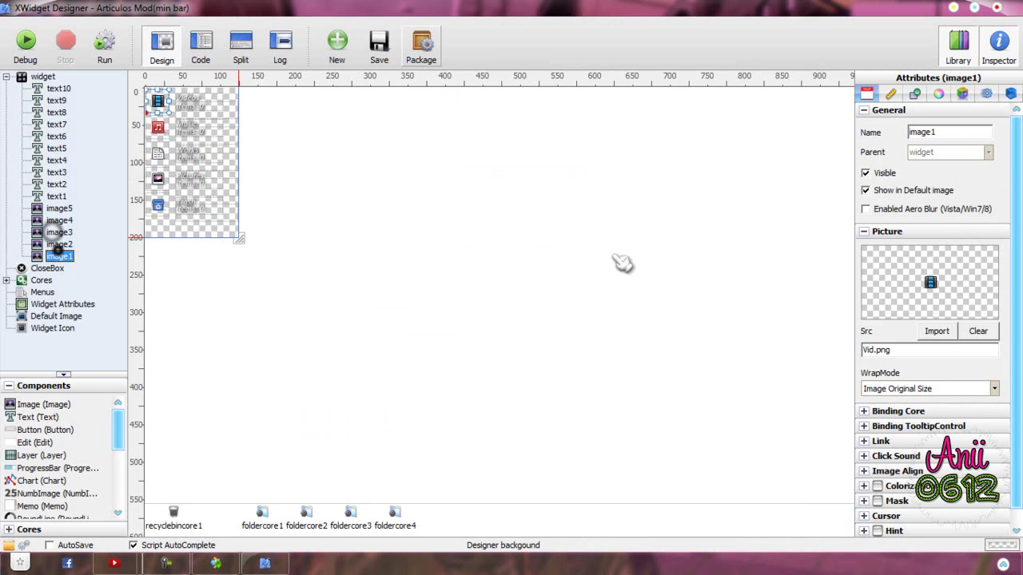
pyautogui.click(937, 331)
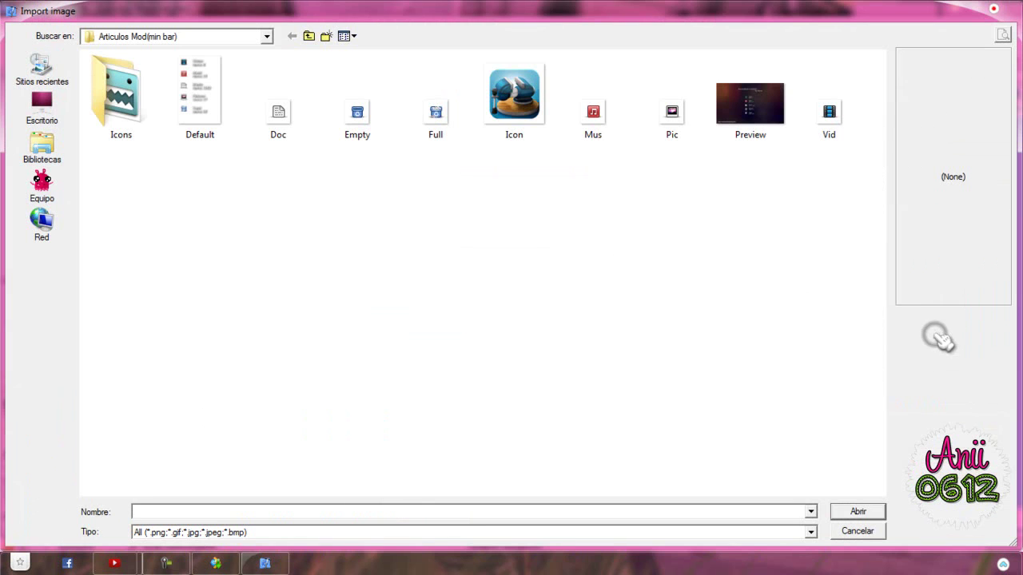
# - Browse to the Mi coleccion de iconos folder under Personalizacion :] and ICONOS on the D: drive
pyautogui.click(60, 186)
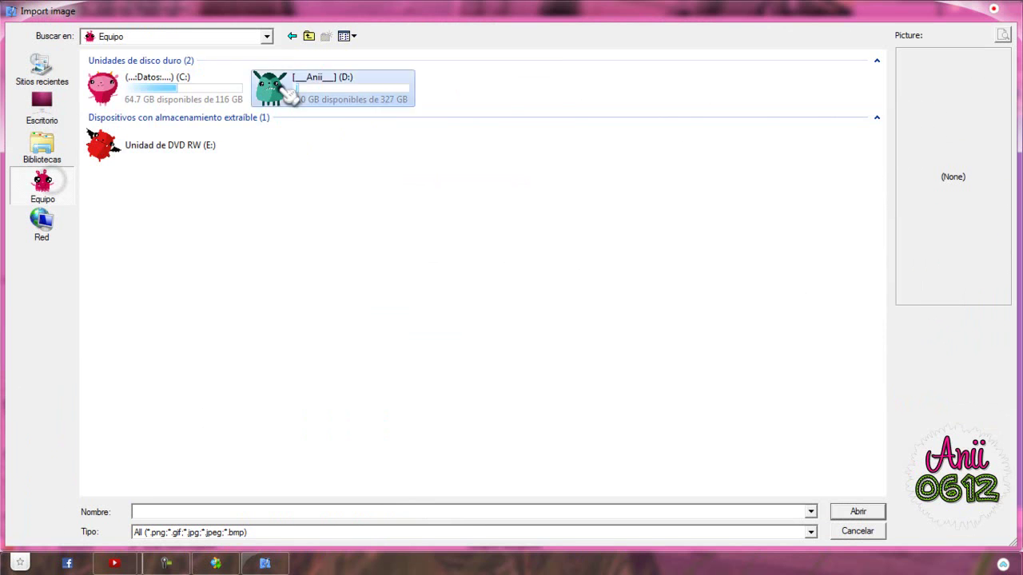
pyautogui.doubleClick(269, 89)
pyautogui.doubleClick(444, 192)
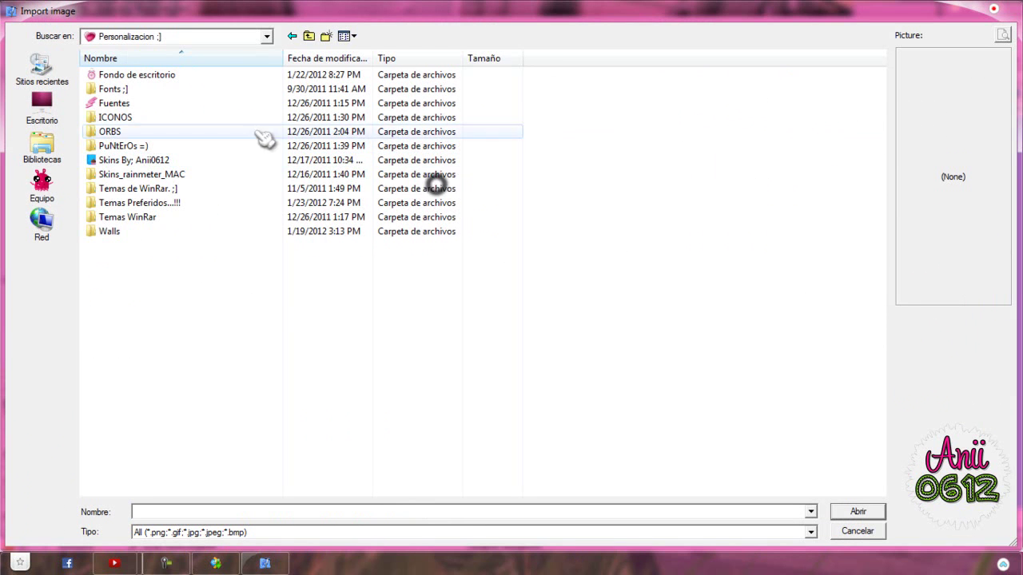
pyautogui.doubleClick(186, 117)
pyautogui.doubleClick(103, 249)
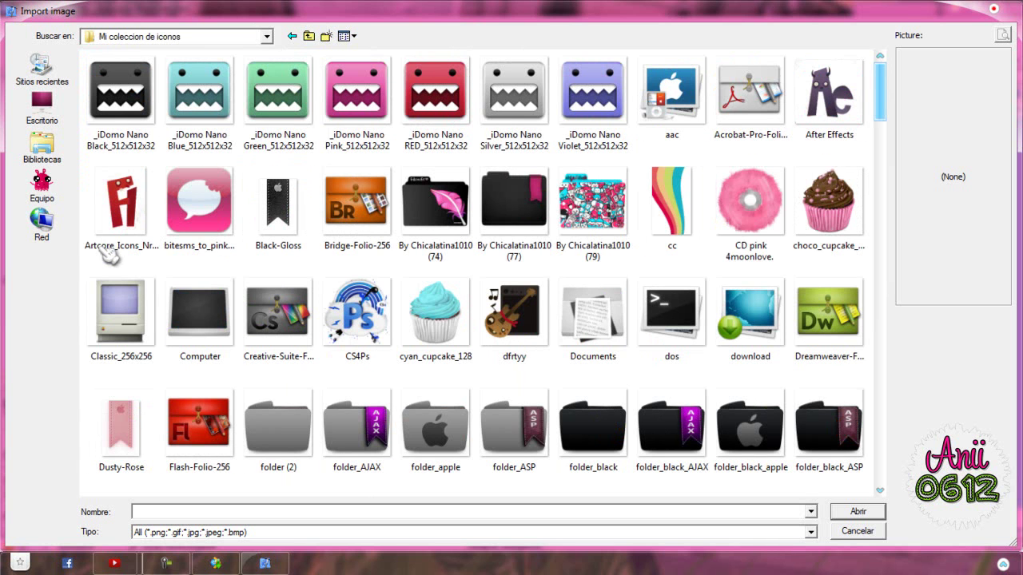
# - Preview the Artcore_Icons_Nr__3_by_artcoreillustrations and dos icons
pyautogui.click(108, 254)
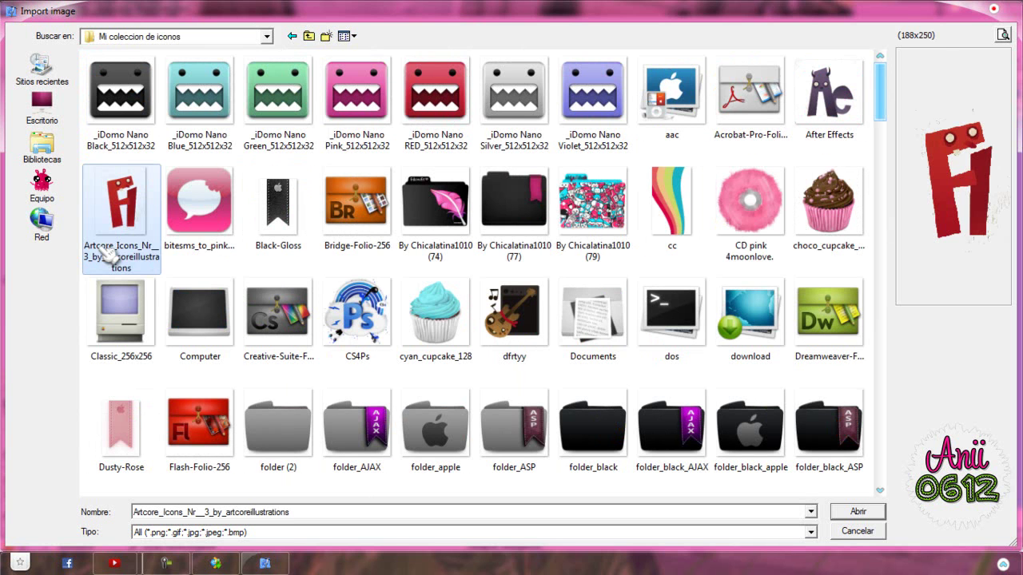
pyautogui.rightClick(104, 254)
pyautogui.click(671, 312)
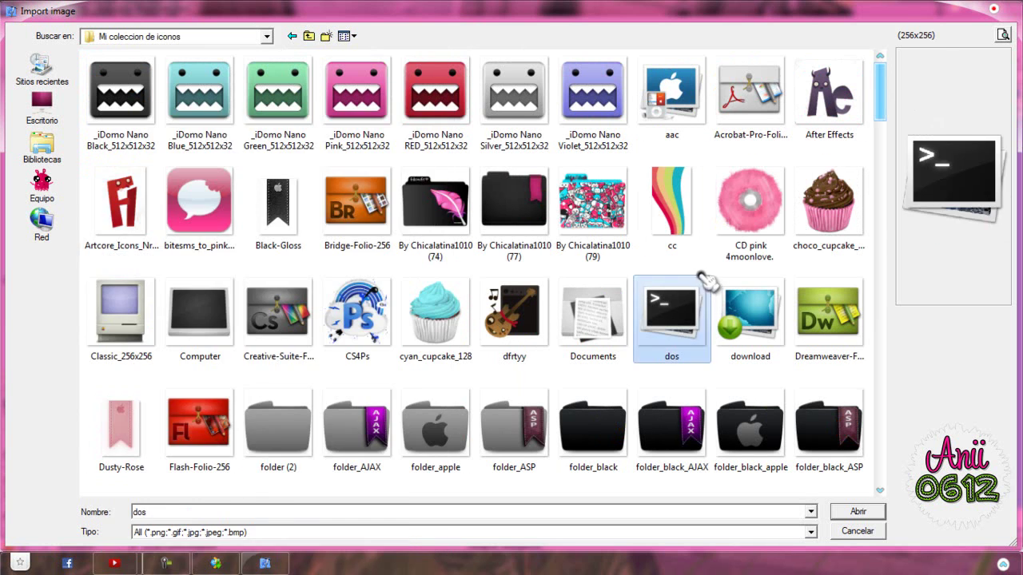
# - Look through the Mi coleccion de iconos folder for a replacement picture and preview the pink disc icon
pyautogui.scroll(-2, 519, 292)
pyautogui.scroll(-5, 209, 321)
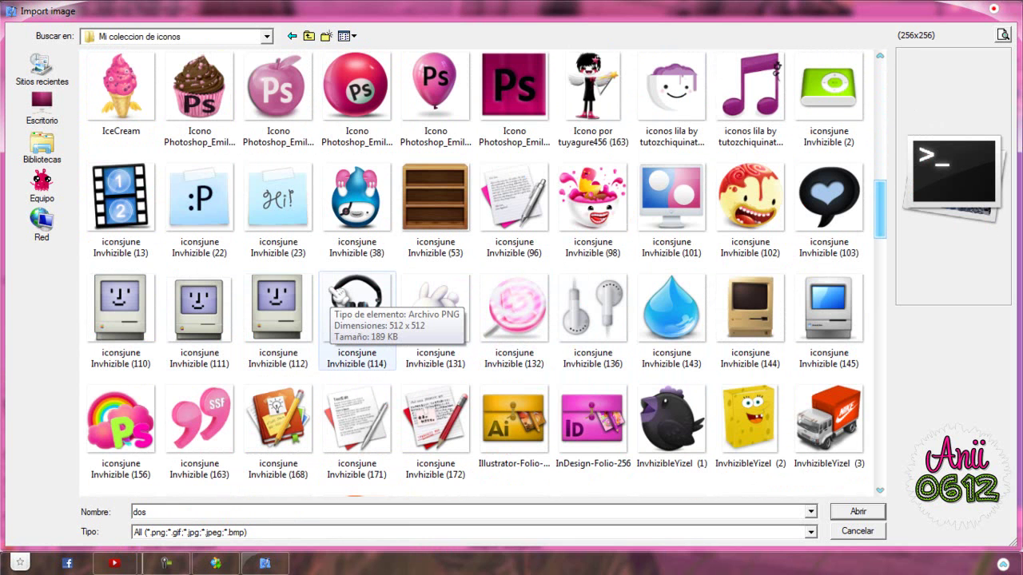
pyautogui.scroll(-3, 334, 297)
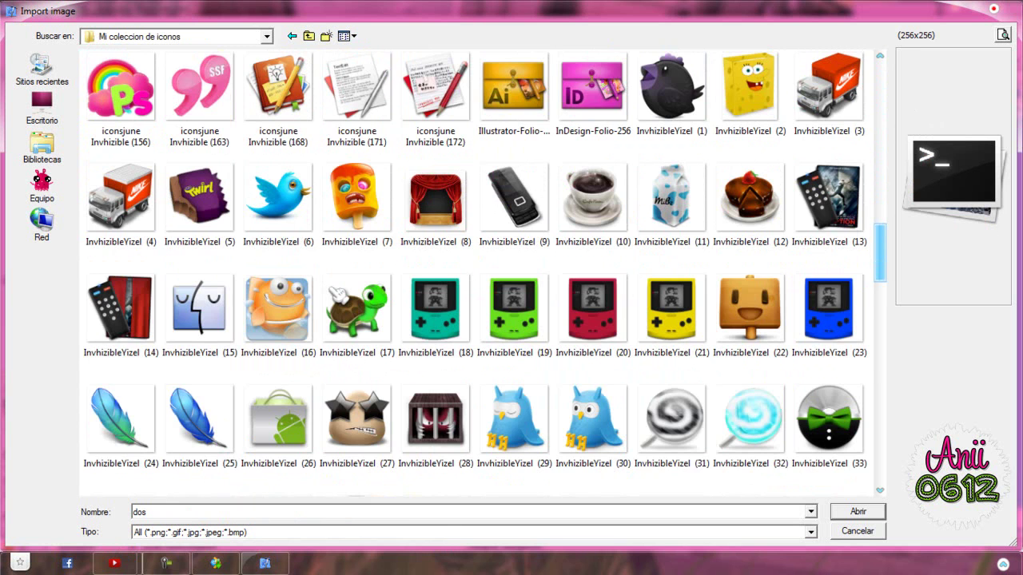
pyautogui.scroll(-5, 335, 294)
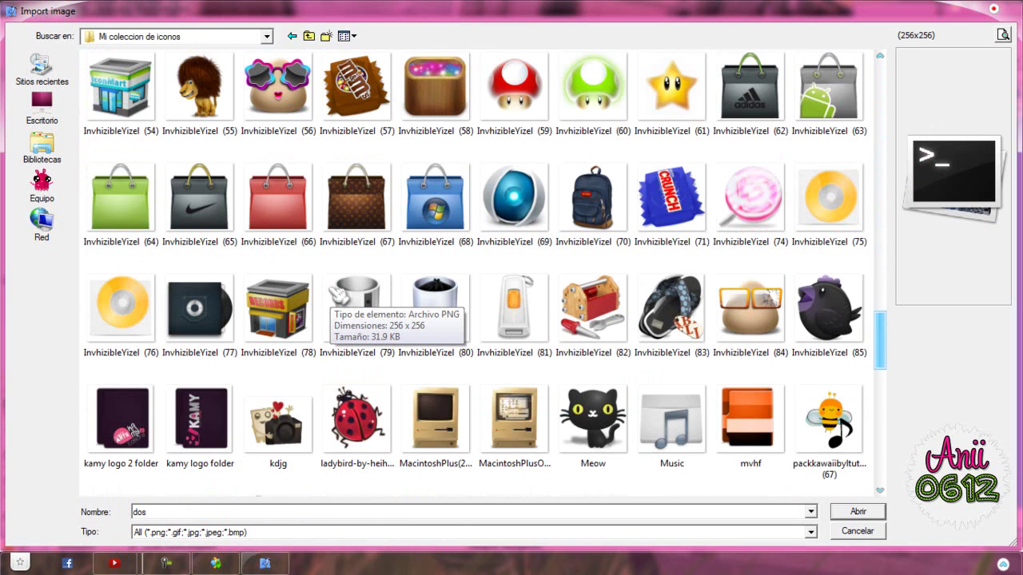
pyautogui.scroll(-3, 336, 297)
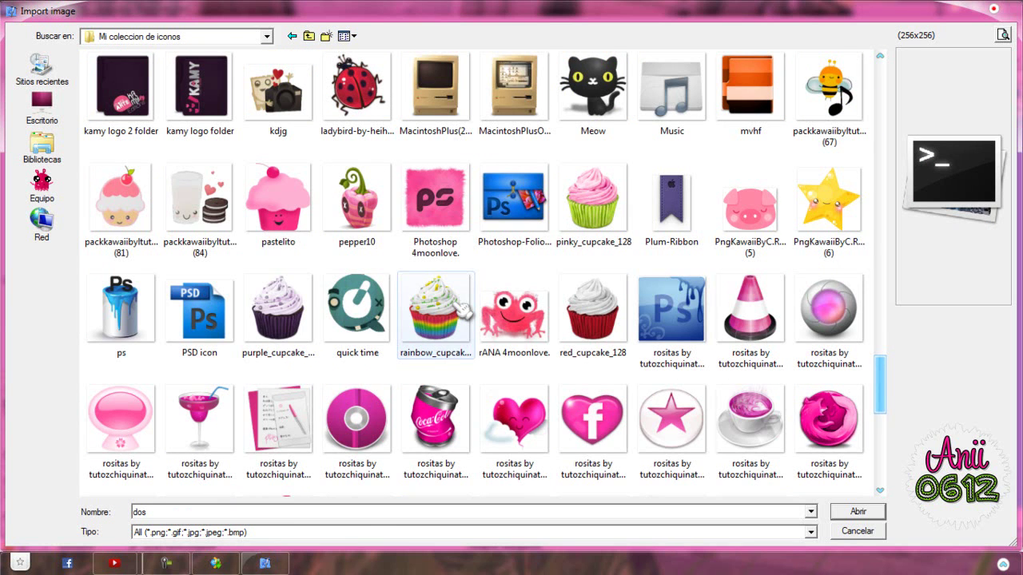
pyautogui.scroll(-3, 462, 310)
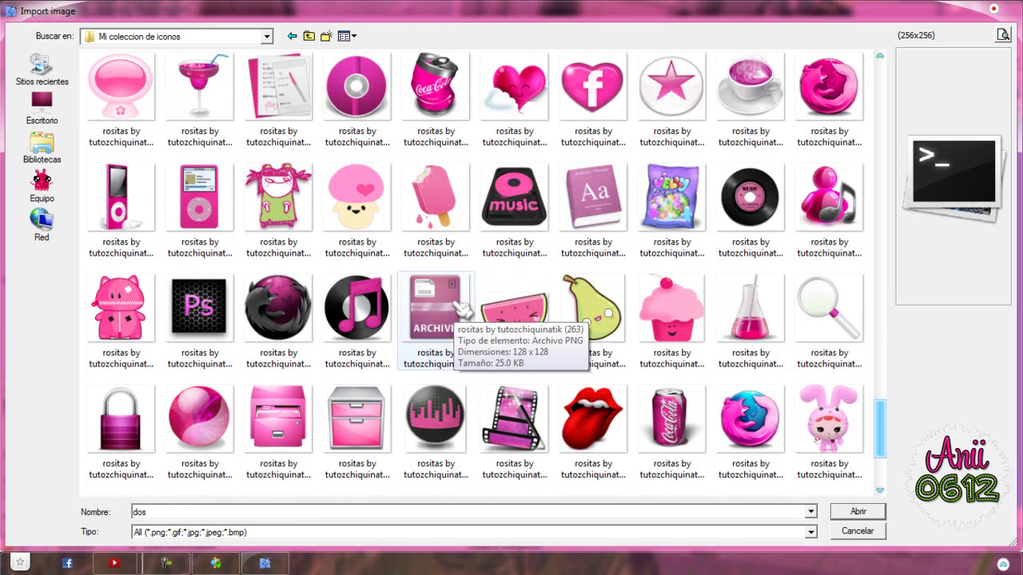
pyautogui.scroll(-2, 461, 310)
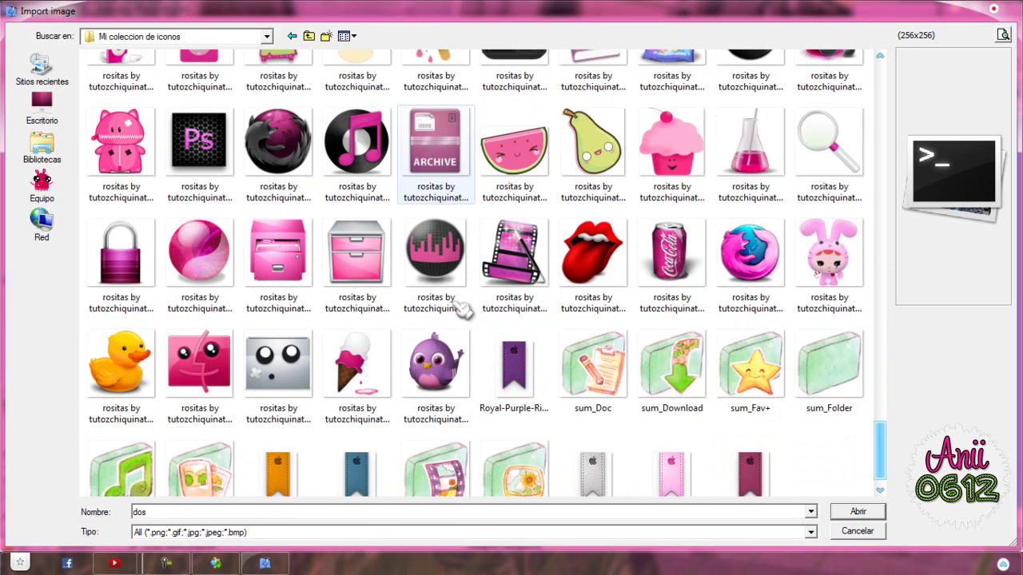
pyautogui.scroll(-1, 462, 310)
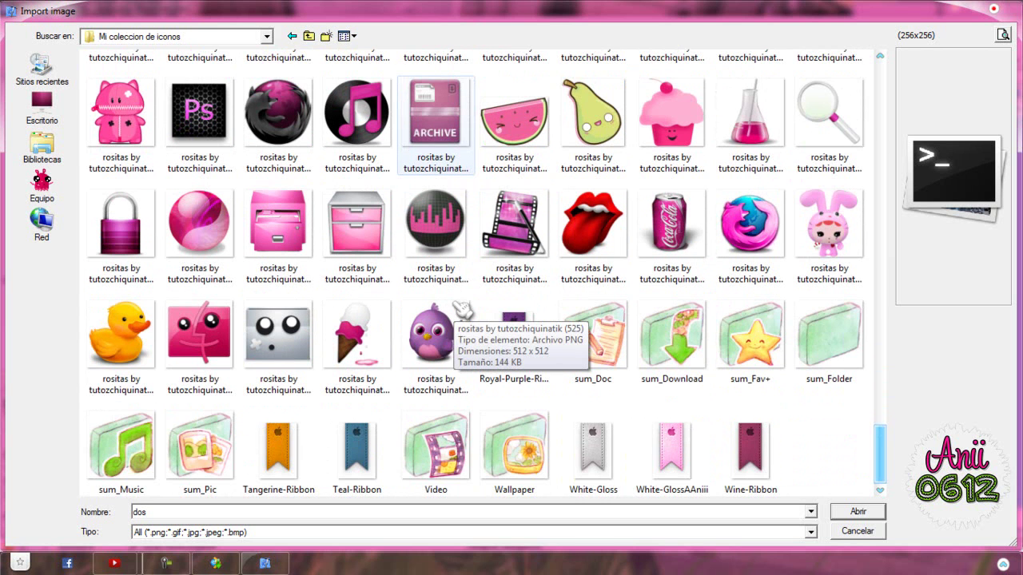
pyautogui.scroll(4, 462, 310)
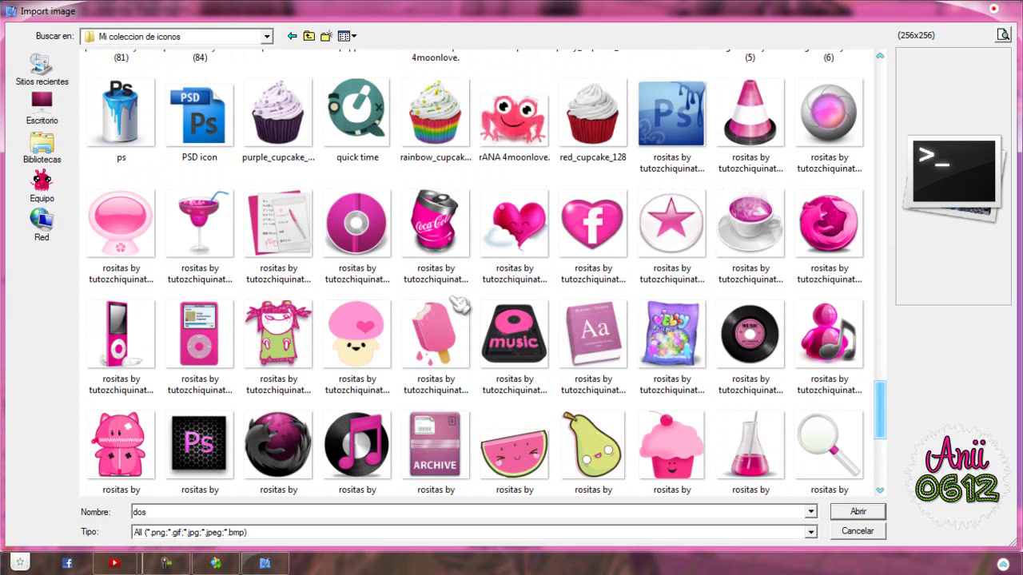
pyautogui.click(358, 266)
# - Import the pepper10 icon from the collection as the new picture for image1
pyautogui.scroll(2, 351, 263)
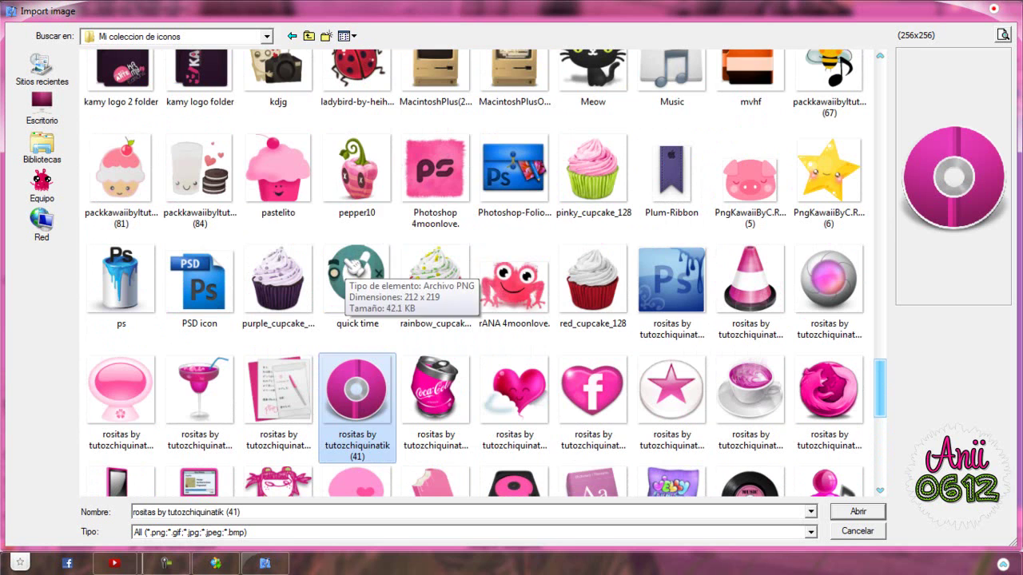
pyautogui.click(375, 196)
pyautogui.doubleClick(380, 197)
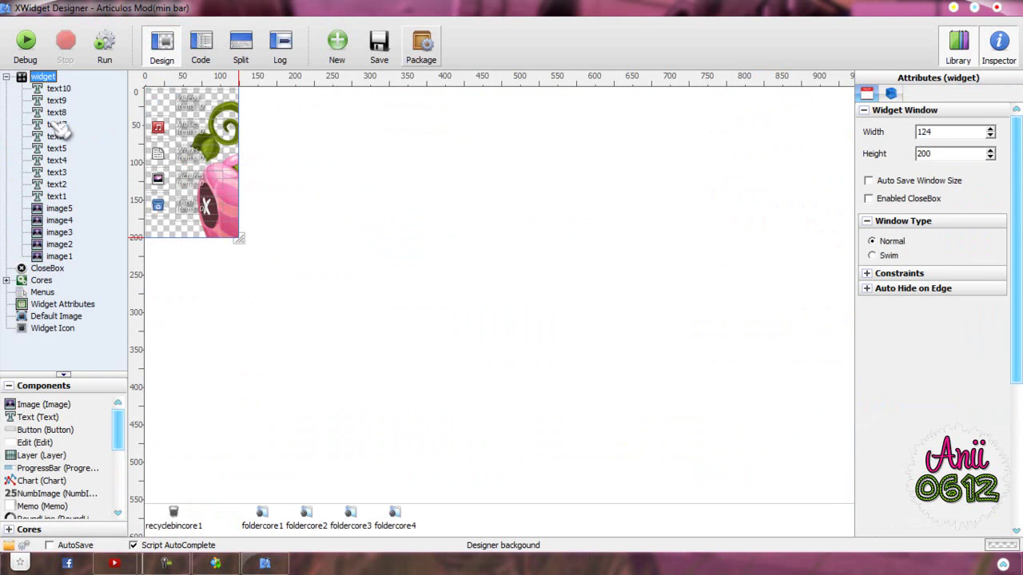
# - Inspect the widget's image5, image4, image3, image2 and image1 elements one after another
pyautogui.click(58, 209)
pyautogui.click(58, 221)
pyautogui.click(59, 232)
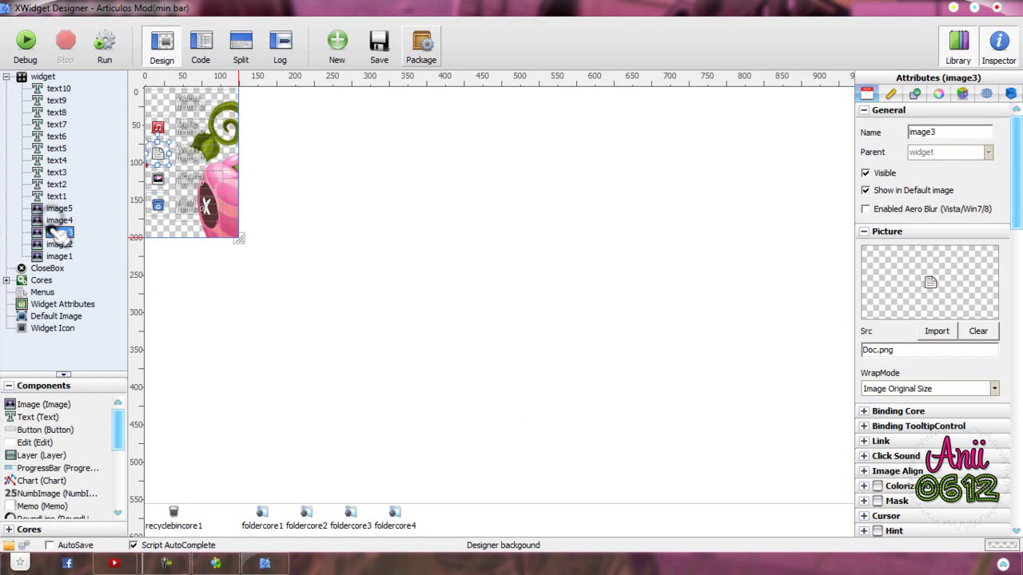
pyautogui.click(58, 245)
pyautogui.click(58, 256)
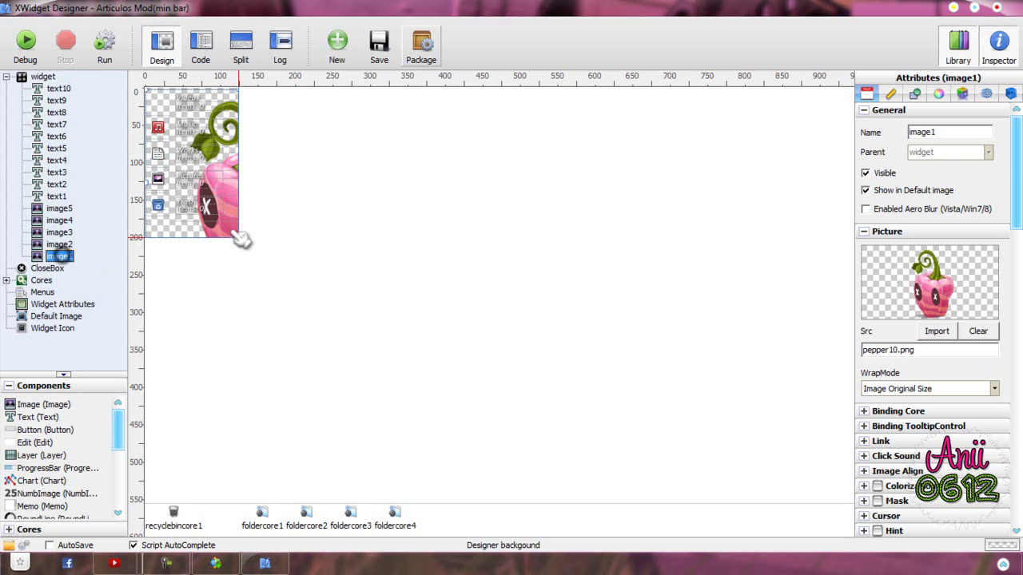
# - Try the Image Stretch wrap mode on image1 and set it to Image fit size and full
pyautogui.click(994, 389)
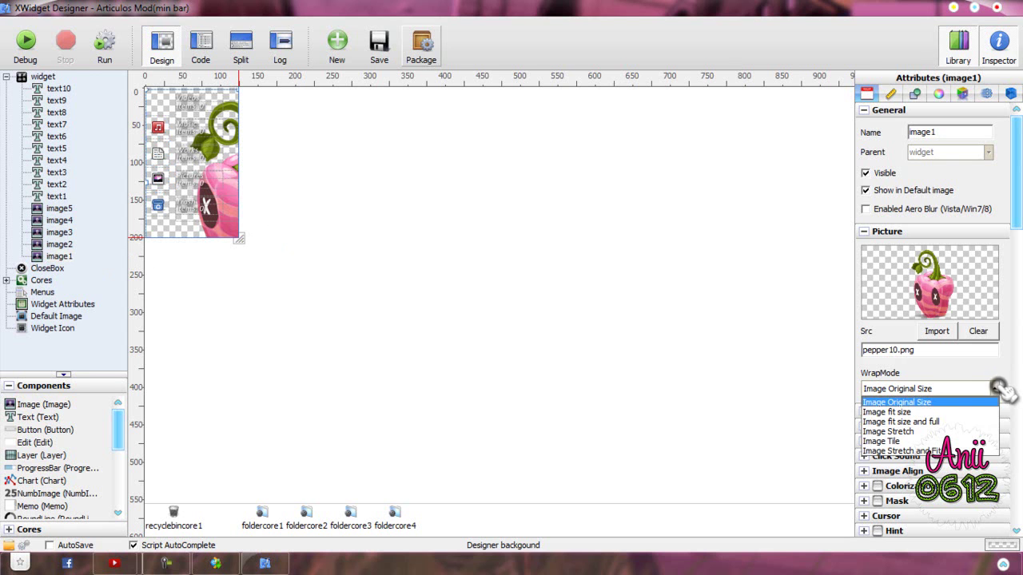
pyautogui.click(969, 422)
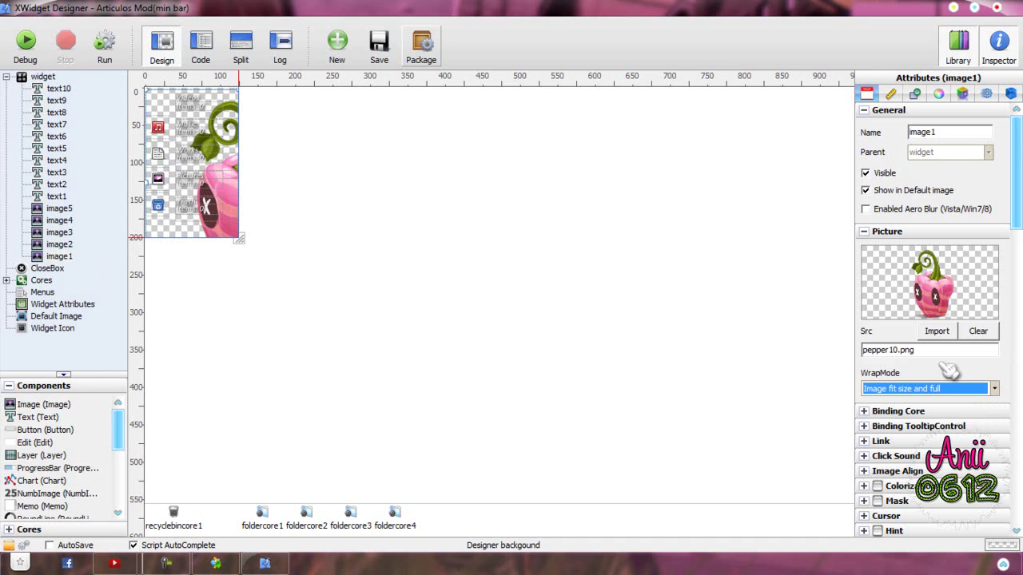
pyautogui.click(994, 388)
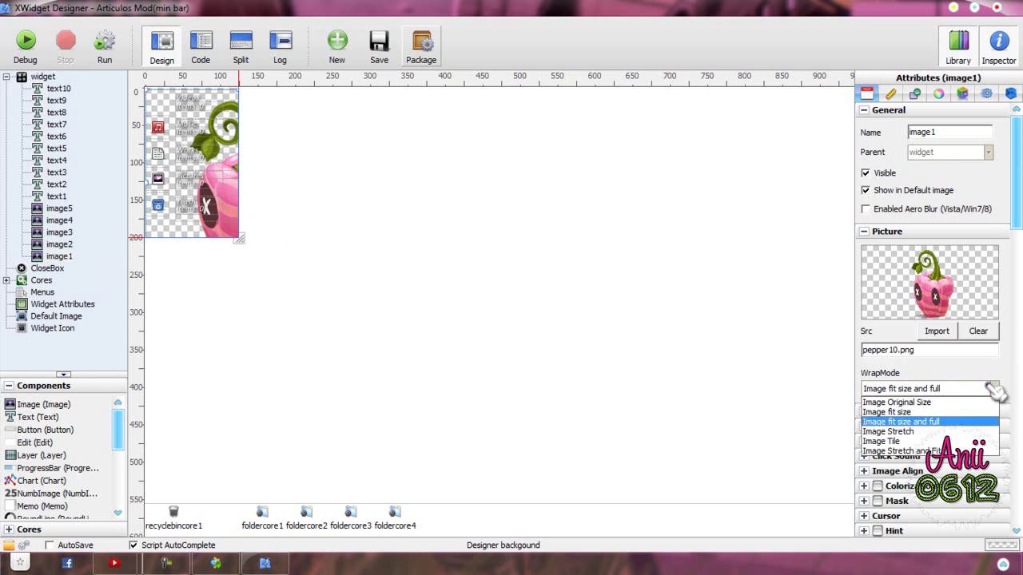
pyautogui.click(907, 431)
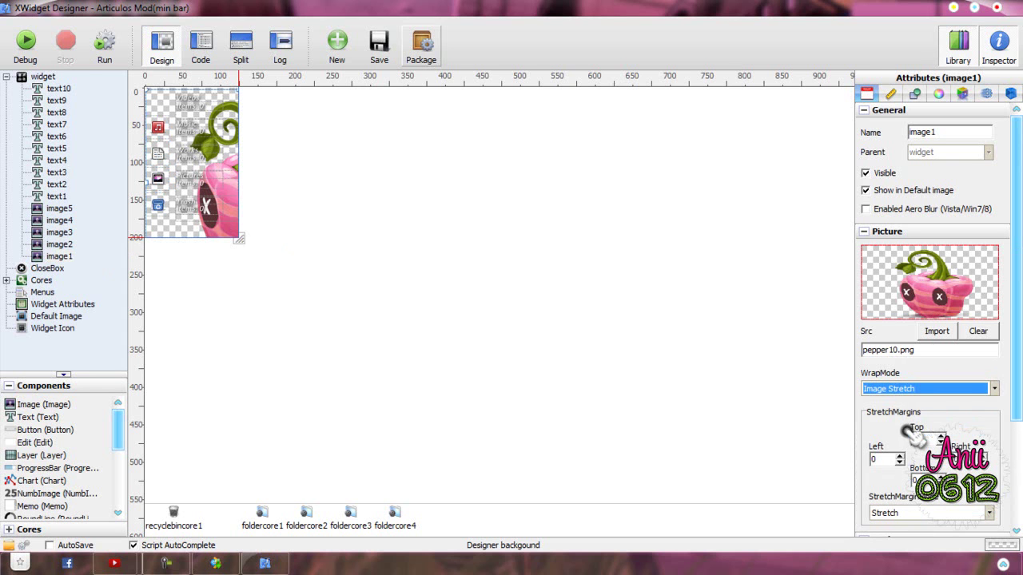
pyautogui.click(934, 387)
pyautogui.click(908, 421)
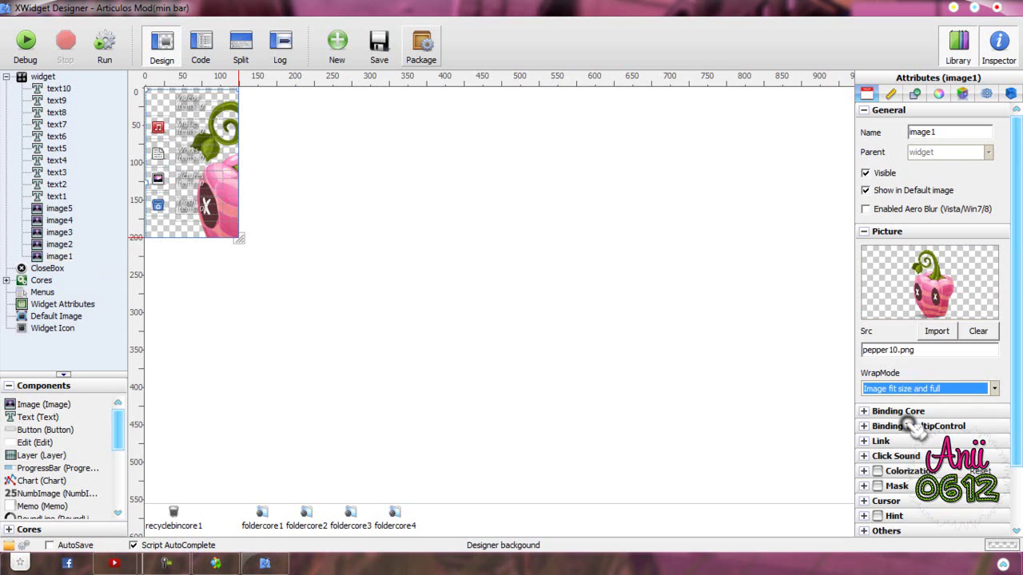
# - Reposition image1 toward the right side of the widget canvas and resize its frame from the lower-left corner
pyautogui.click(236, 234)
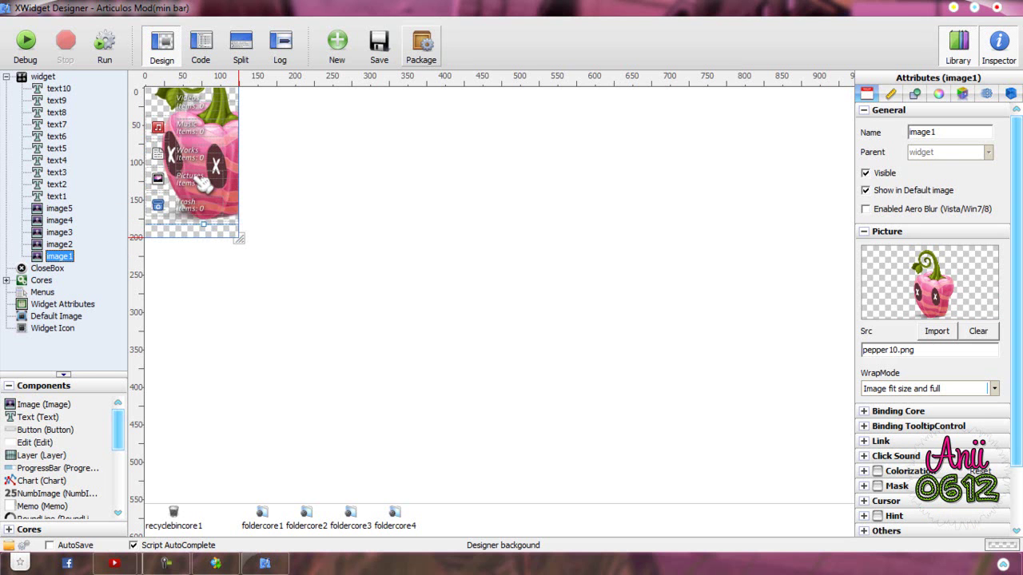
pyautogui.moveTo(209, 206); pyautogui.dragTo(260, 187)
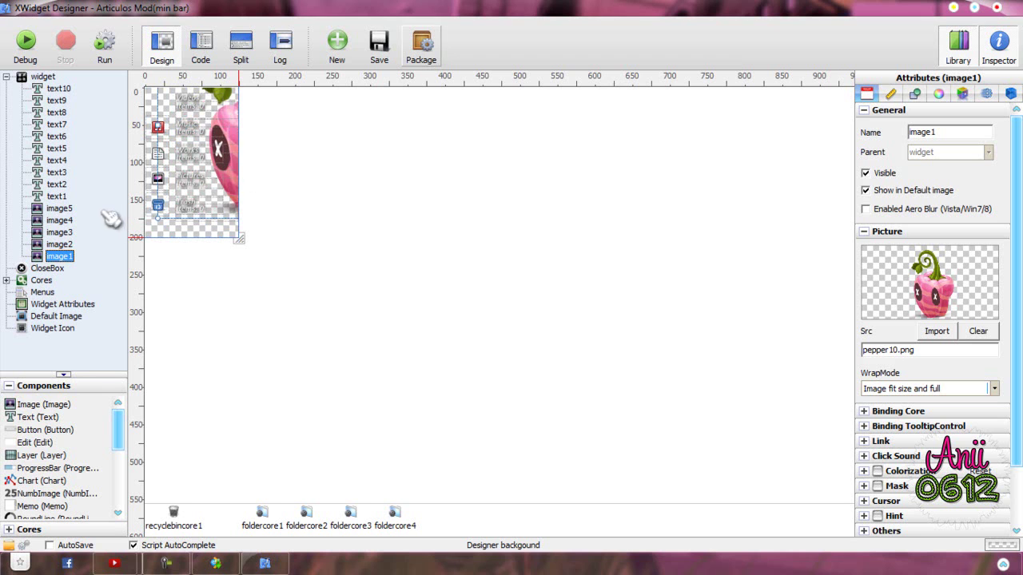
pyautogui.moveTo(161, 221); pyautogui.dragTo(221, 172)
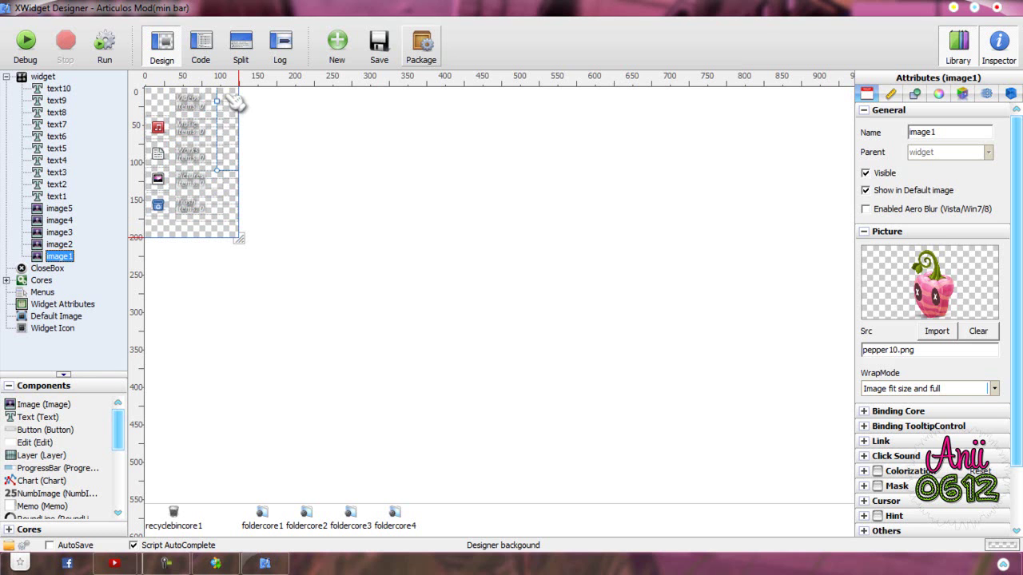
pyautogui.moveTo(217, 170); pyautogui.dragTo(160, 207)
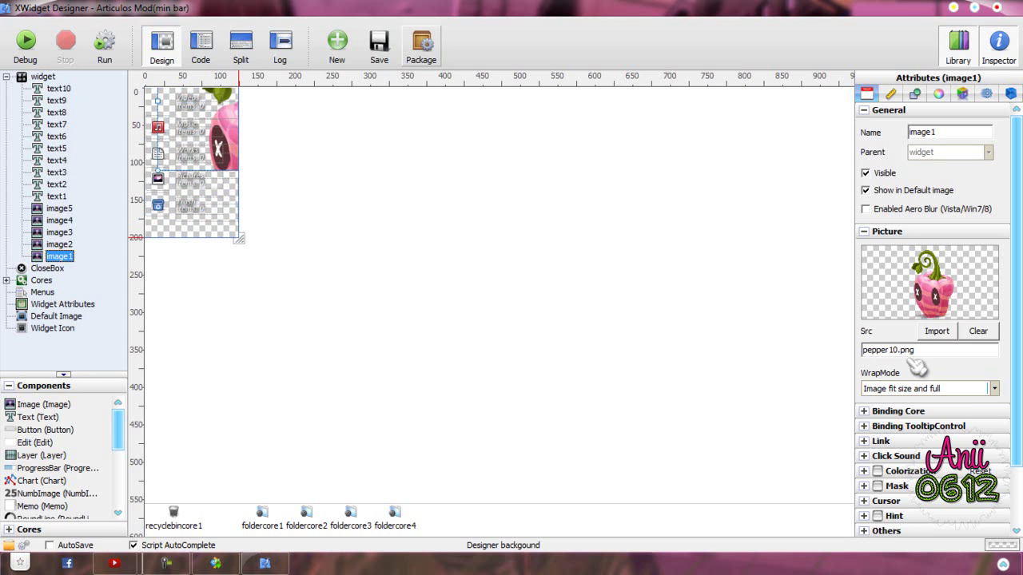
# - Compare the Image fit size, Image Original Size, Image Stretch and Image fit size and full wrap modes on image1
pyautogui.click(925, 388)
pyautogui.click(915, 416)
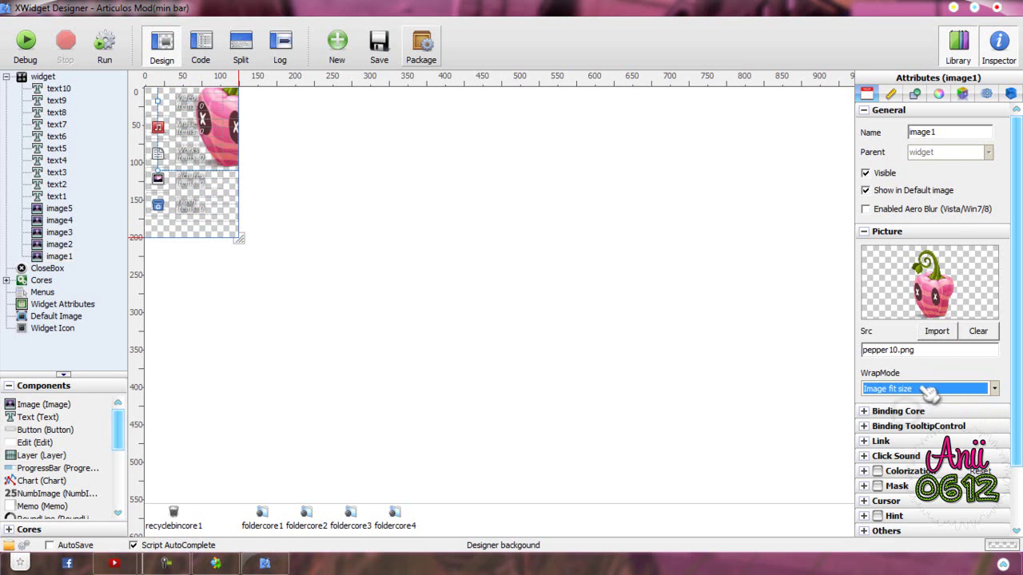
pyautogui.click(918, 388)
pyautogui.click(913, 400)
pyautogui.click(913, 390)
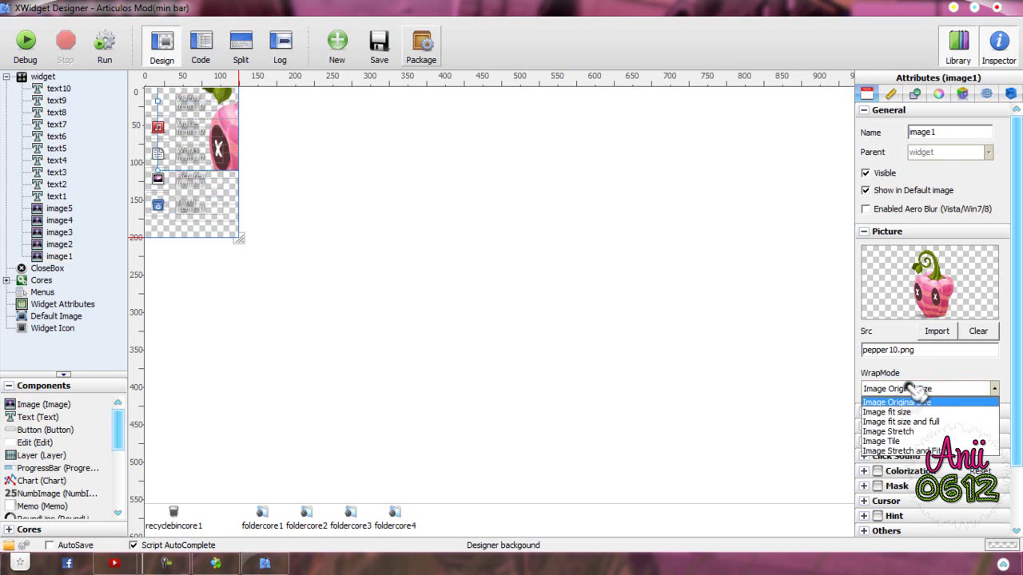
pyautogui.click(913, 434)
pyautogui.click(911, 388)
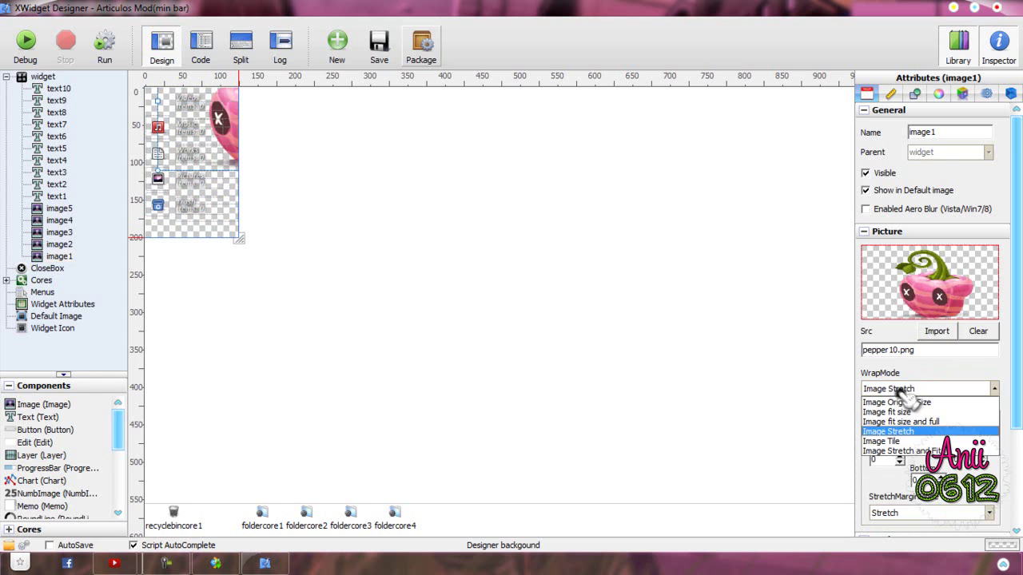
pyautogui.click(903, 421)
pyautogui.click(911, 387)
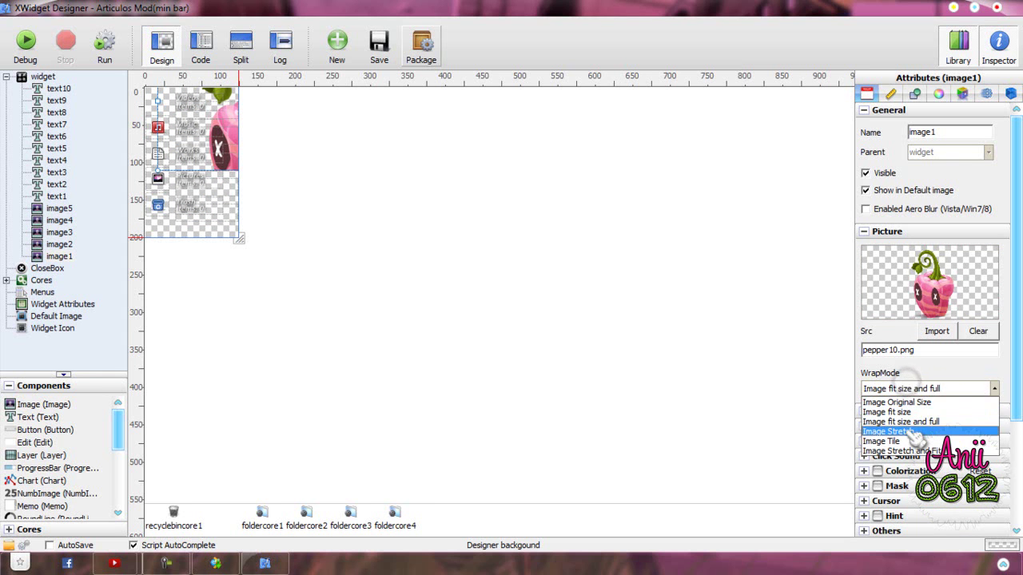
pyautogui.click(903, 431)
# - Set the wrap mode of image1 to Image Stretch and Fit
pyautogui.click(920, 388)
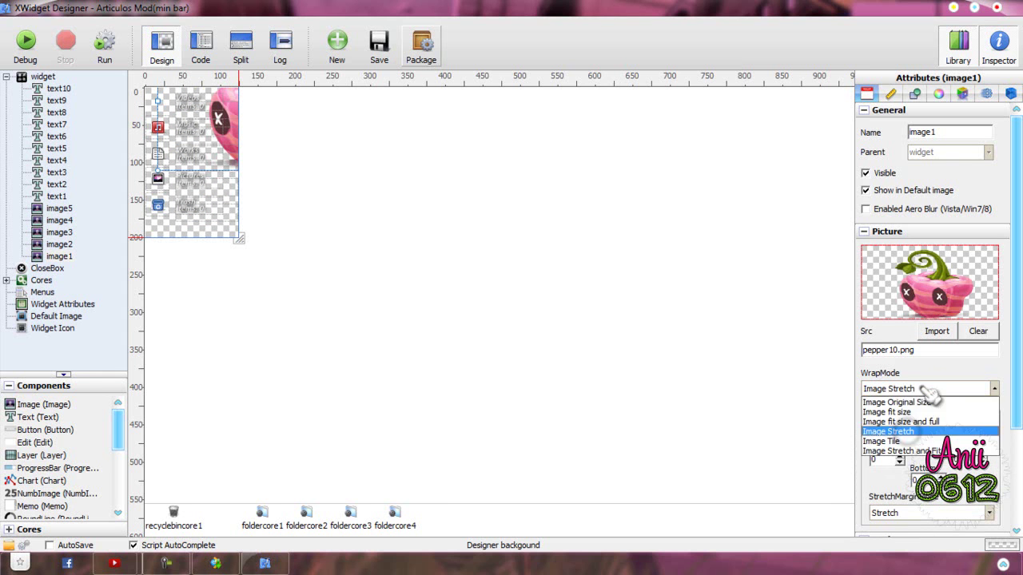
pyautogui.click(902, 451)
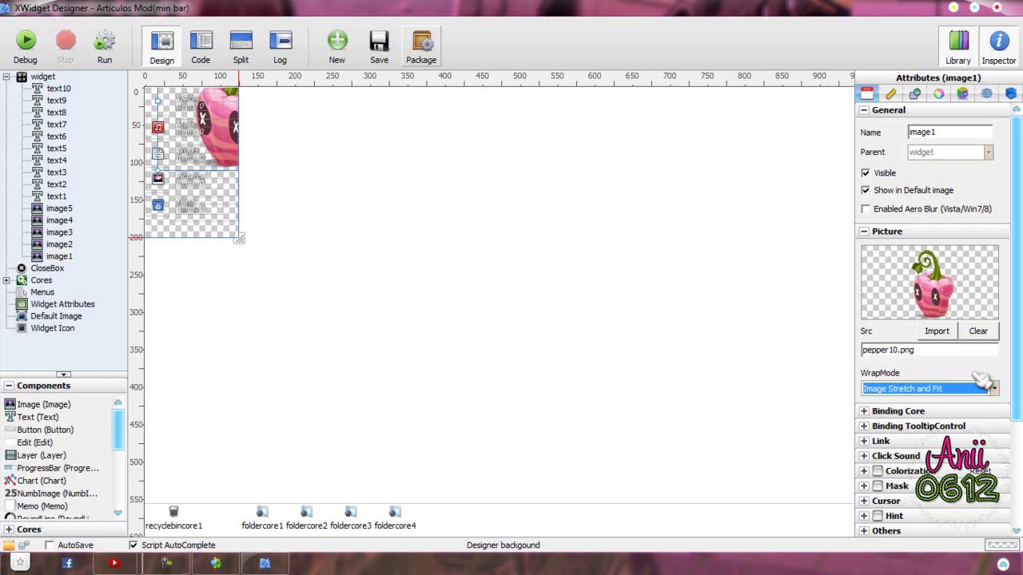
pyautogui.doubleClick(941, 278)
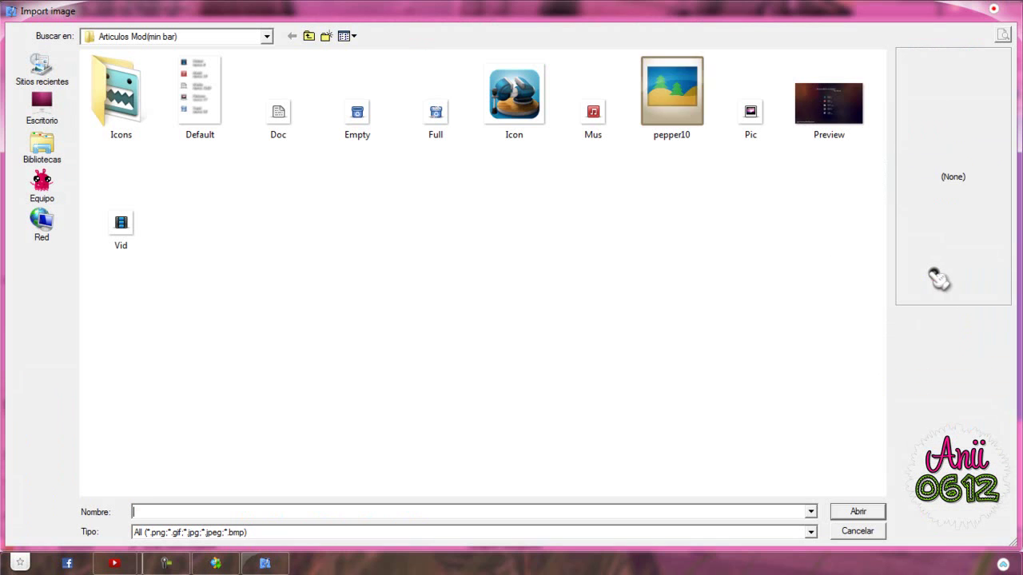
pyautogui.click(873, 532)
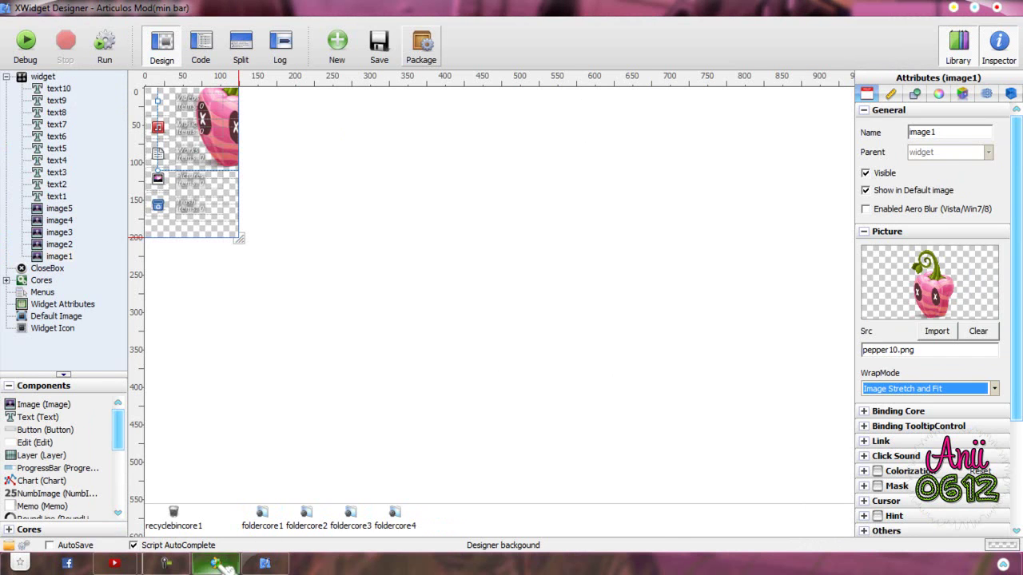
# - Minimize the designer, switch to Windows Explorer and open the Widgets folder inside xwidget in the Documents library
pyautogui.click(265, 563)
pyautogui.press('super')
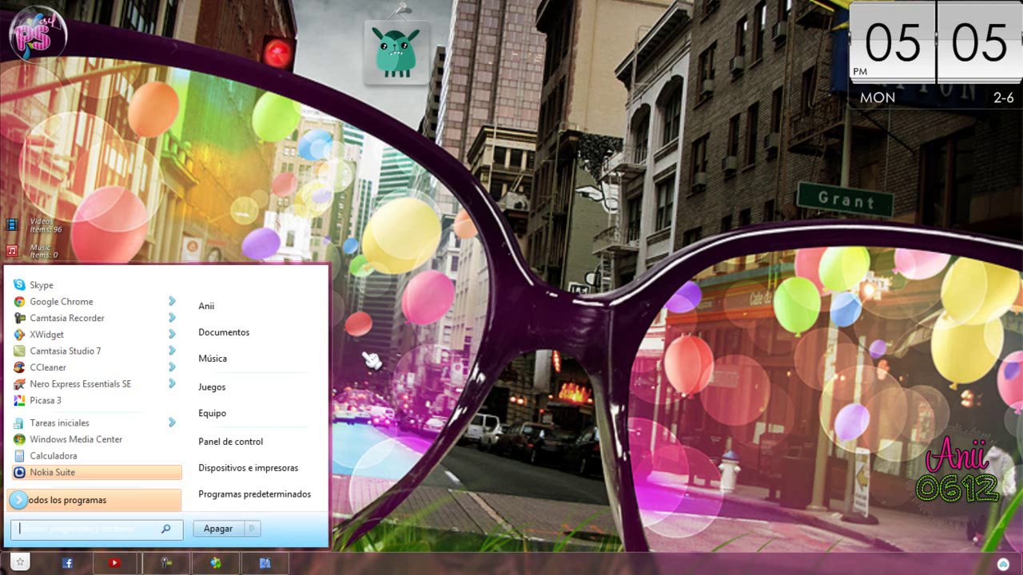
pyautogui.click(261, 327)
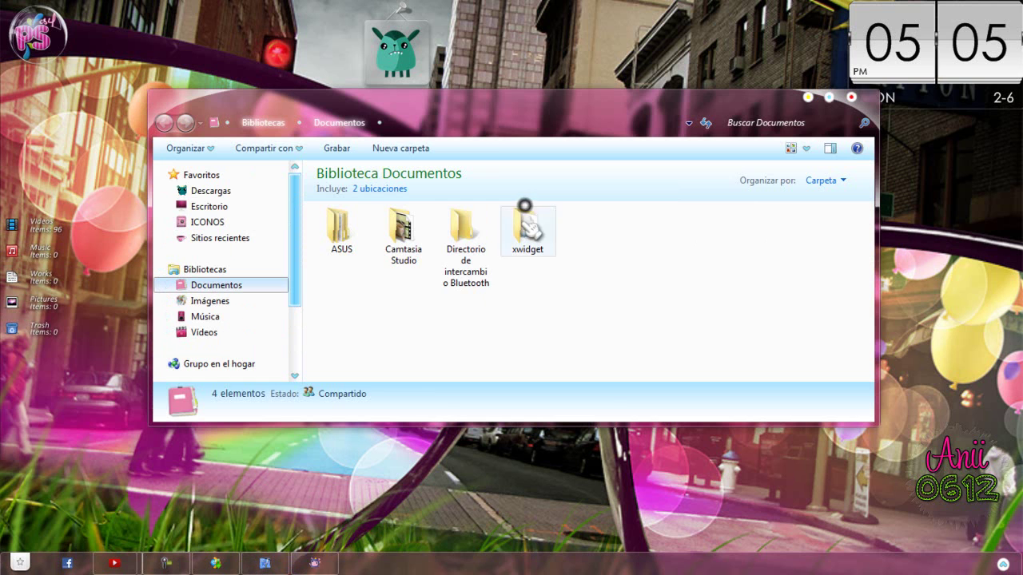
pyautogui.doubleClick(526, 226)
pyautogui.click(528, 228)
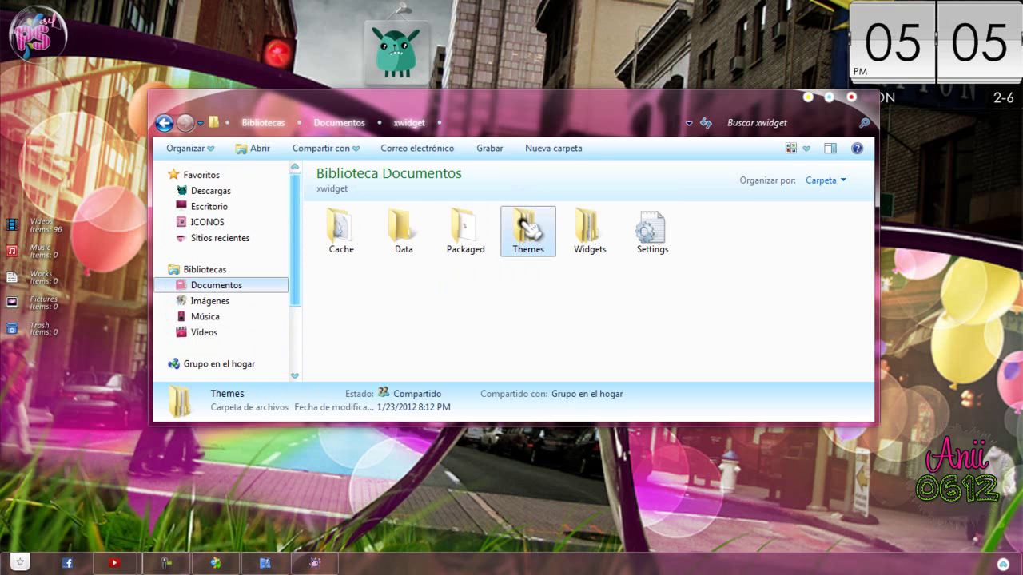
pyautogui.doubleClick(590, 230)
# - Copy the Articulos Mod(min bar) folder from the Widgets folder and paste it into the Documents library
pyautogui.click(342, 230)
pyautogui.rightClick(343, 229)
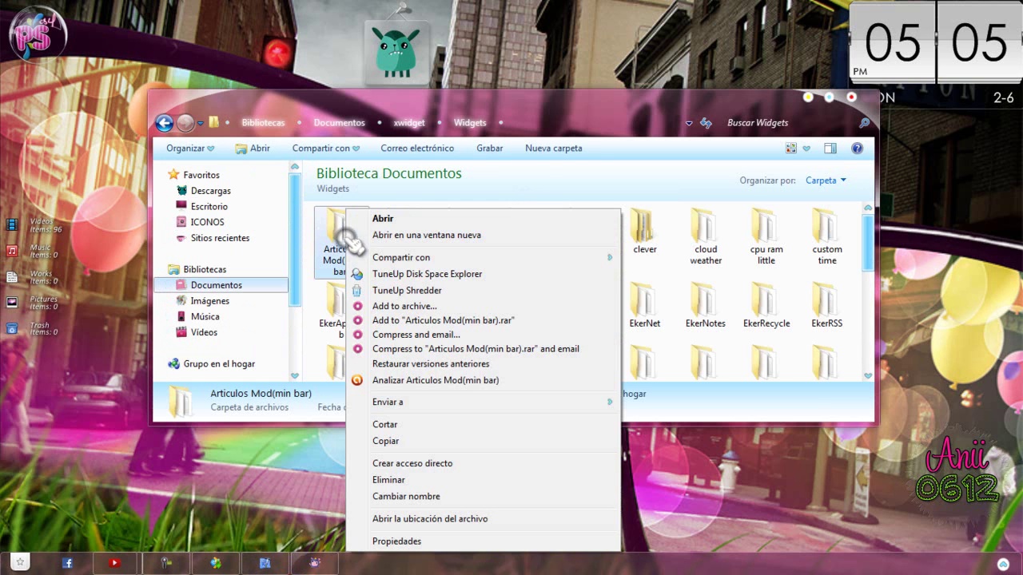
pyautogui.click(383, 441)
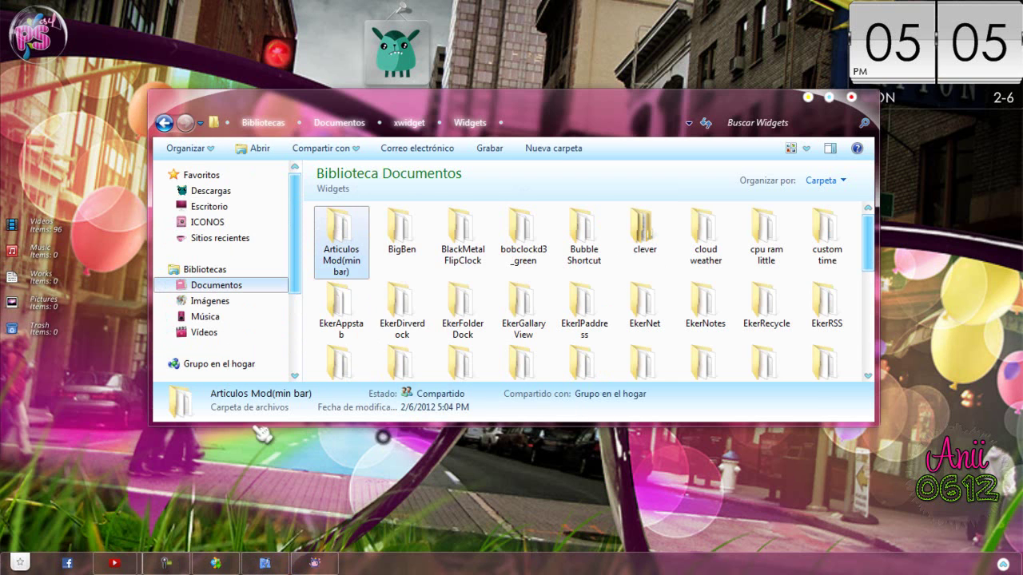
pyautogui.rightClick(178, 406)
pyautogui.rightClick(84, 347)
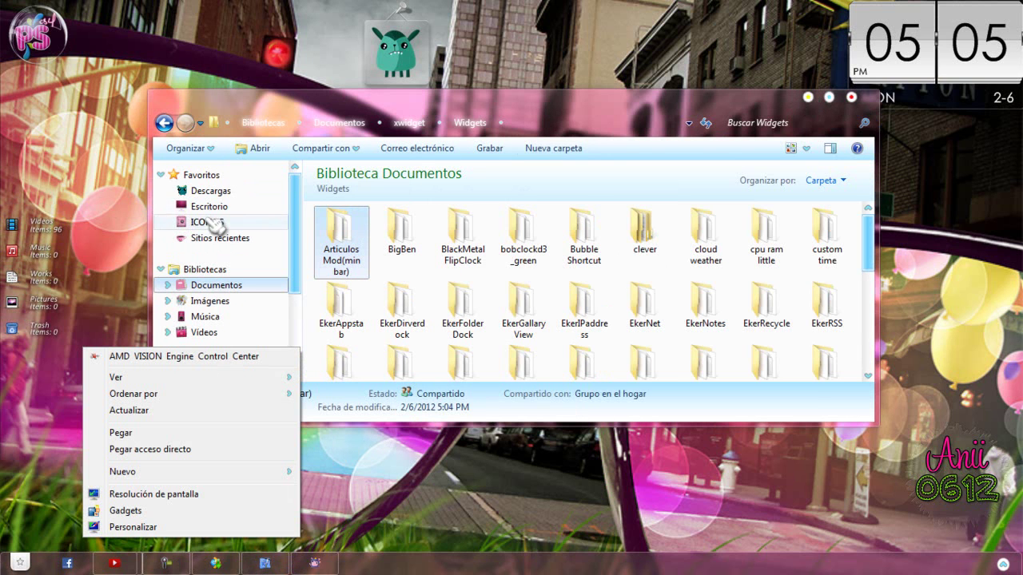
pyautogui.click(206, 300)
pyautogui.click(204, 285)
pyautogui.rightClick(534, 345)
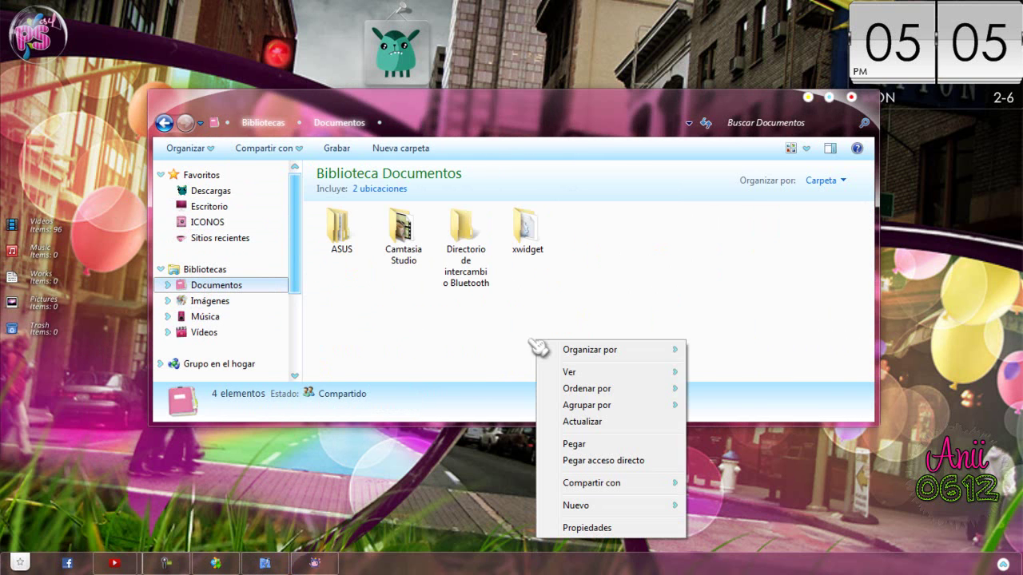
pyautogui.click(577, 444)
# - Open the copied Articulos Mod(min bar) folder in a maximized window and examine its image files, including pepper10
pyautogui.doubleClick(325, 212)
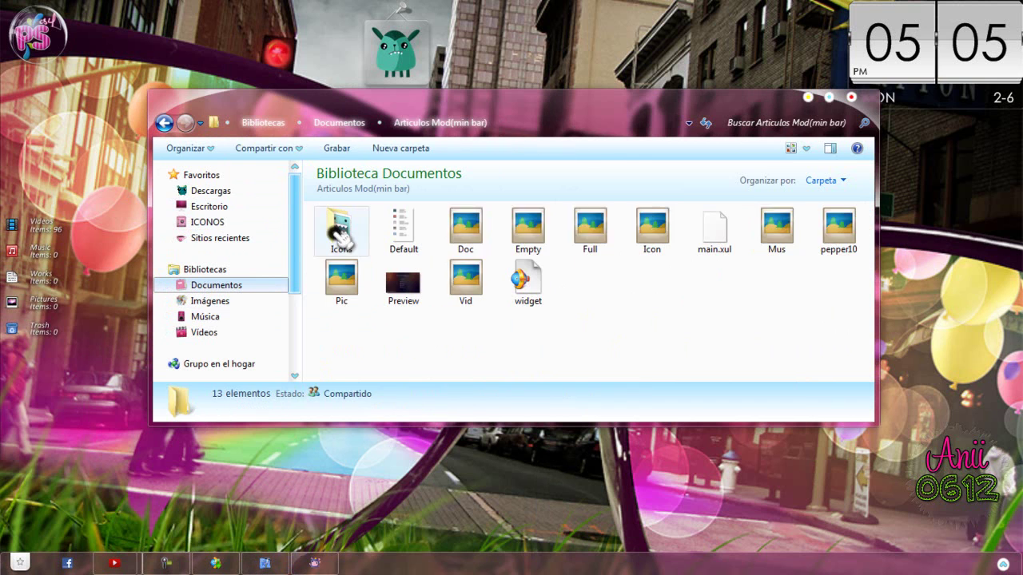
pyautogui.click(831, 98)
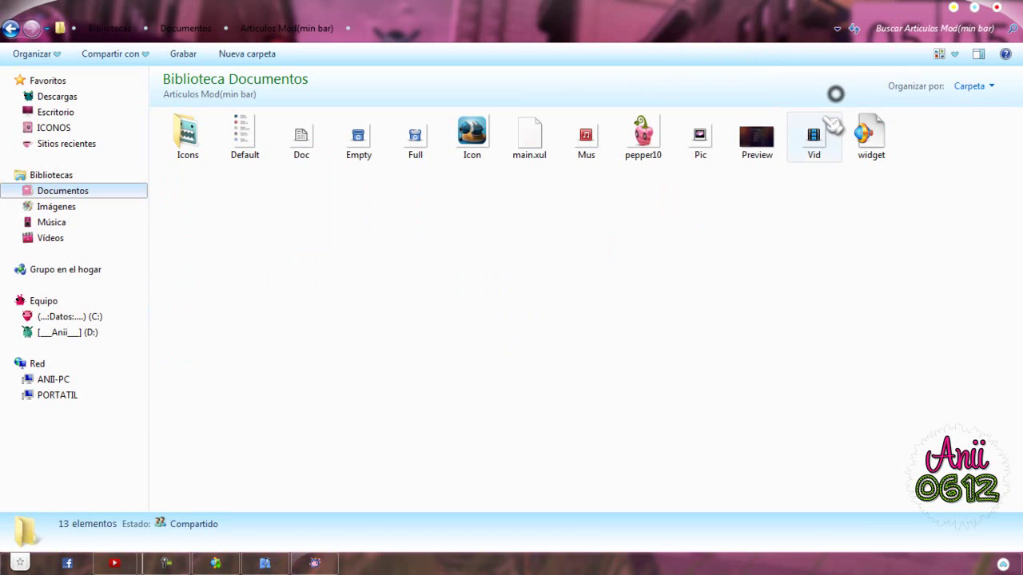
pyautogui.click(666, 132)
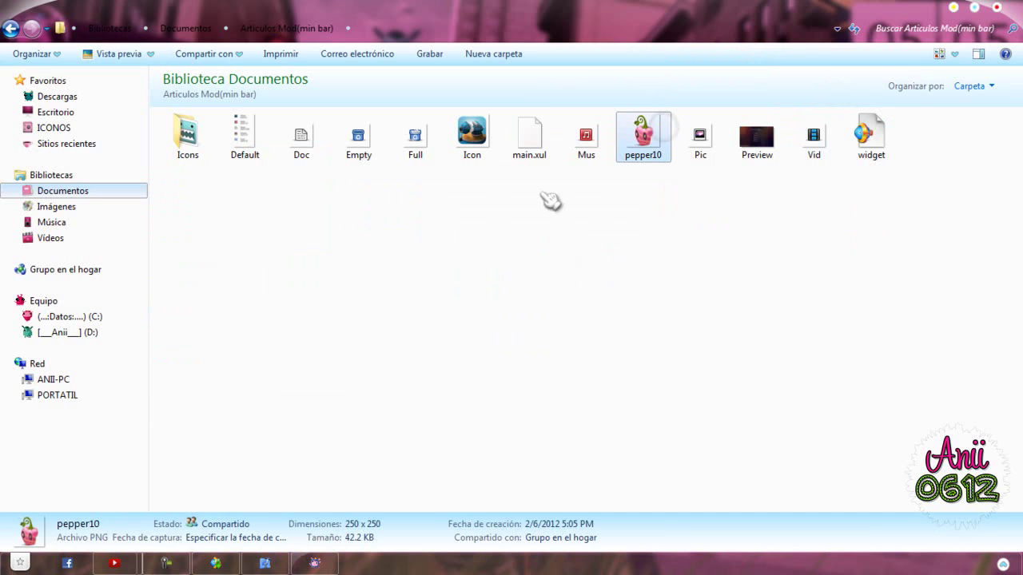
pyautogui.click(294, 152)
pyautogui.moveTo(291, 156); pyautogui.dragTo(760, 173)
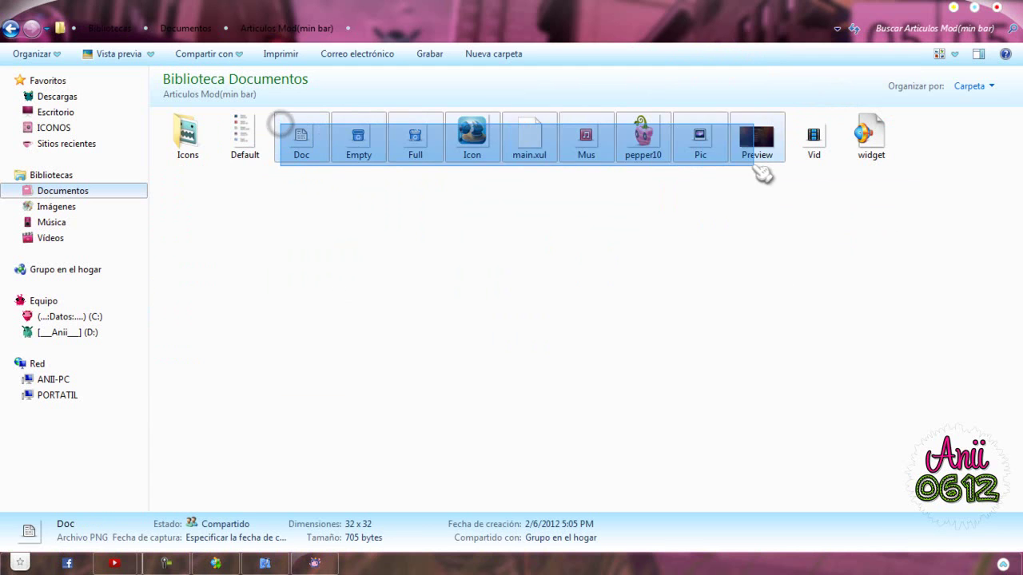
pyautogui.click(758, 228)
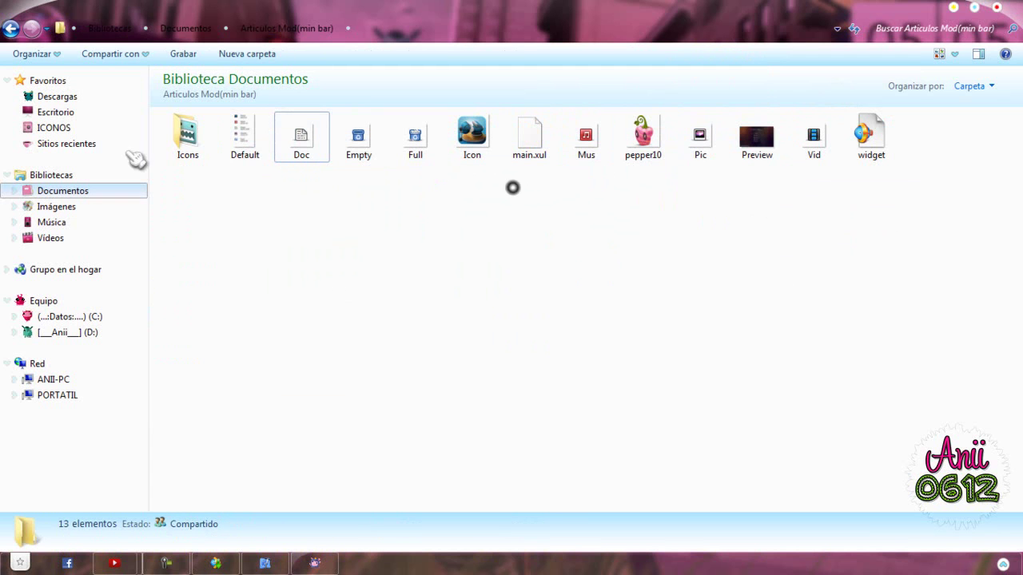
# - Return to the Documents library, close the Explorer window and switch to XWidget Designer
pyautogui.click(10, 29)
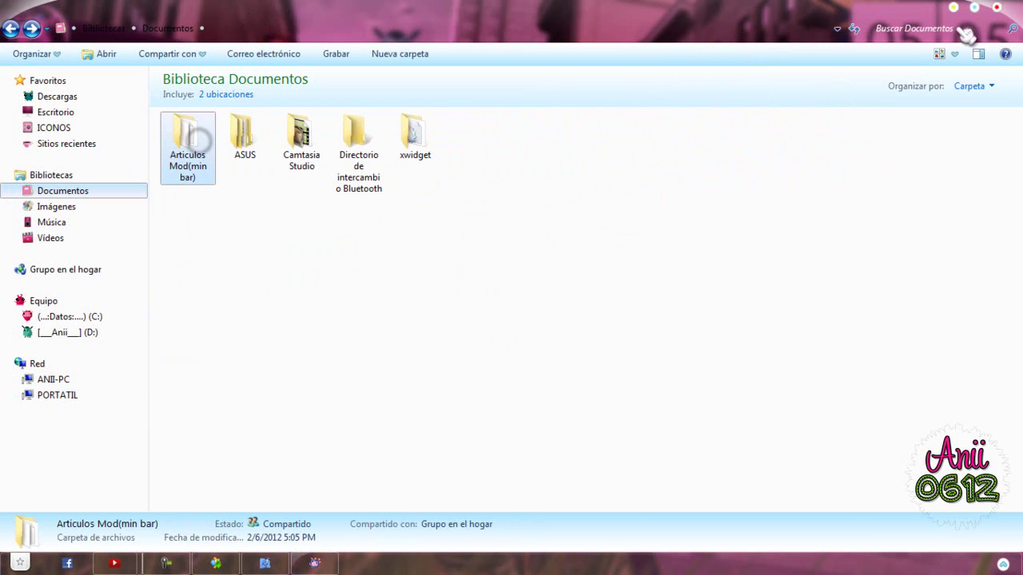
pyautogui.click(997, 8)
pyautogui.click(265, 563)
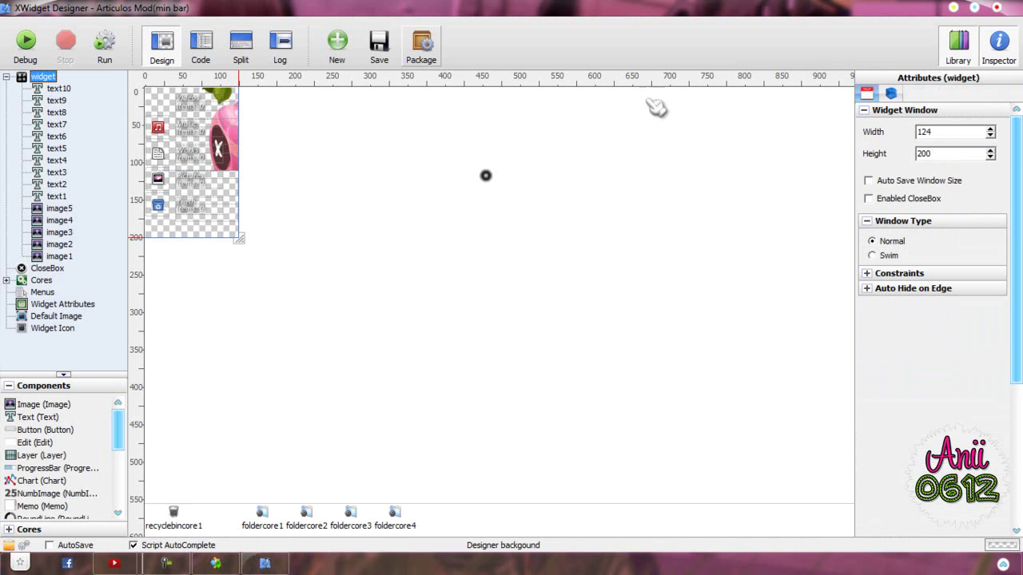
# - View the attributes of image1 and the CloseBox, and close the XWidget Designer
pyautogui.click(619, 171)
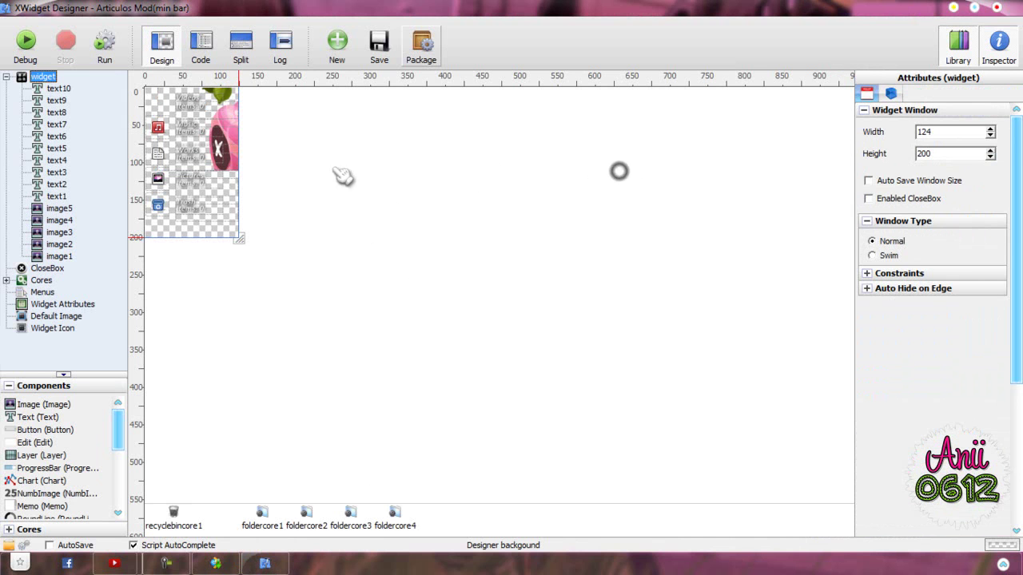
pyautogui.click(242, 154)
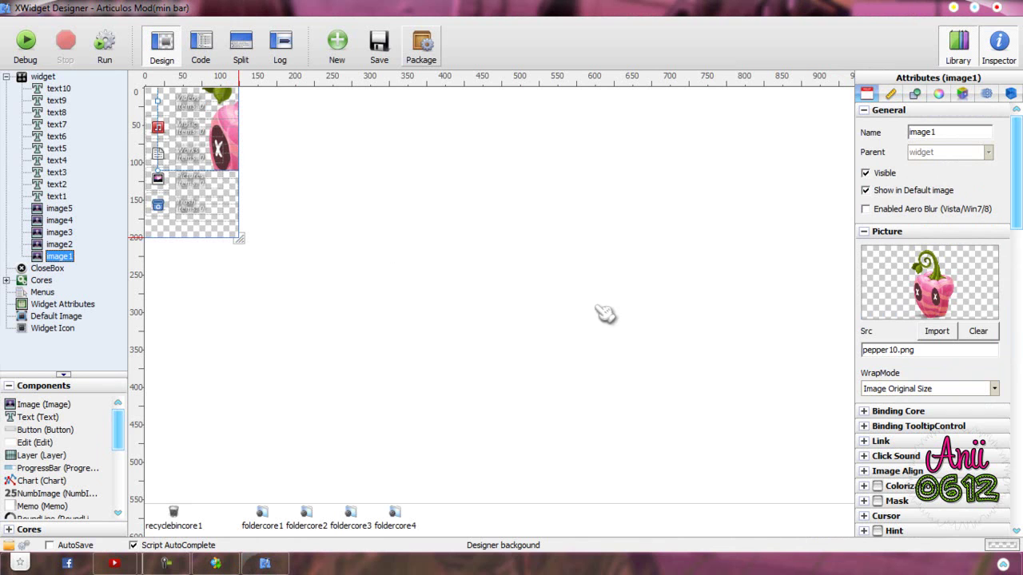
pyautogui.click(26, 269)
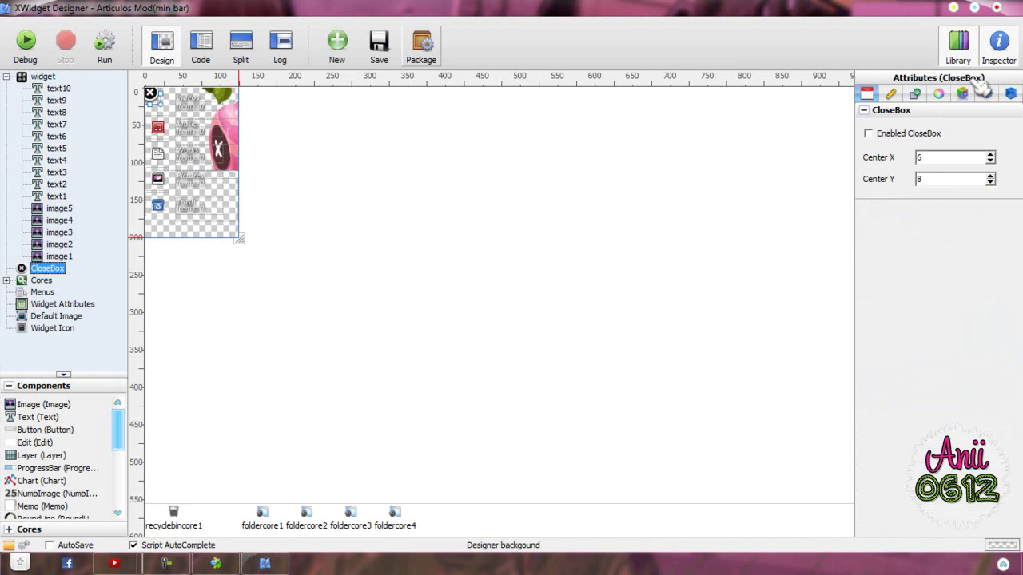
pyautogui.click(997, 8)
pyautogui.click(527, 334)
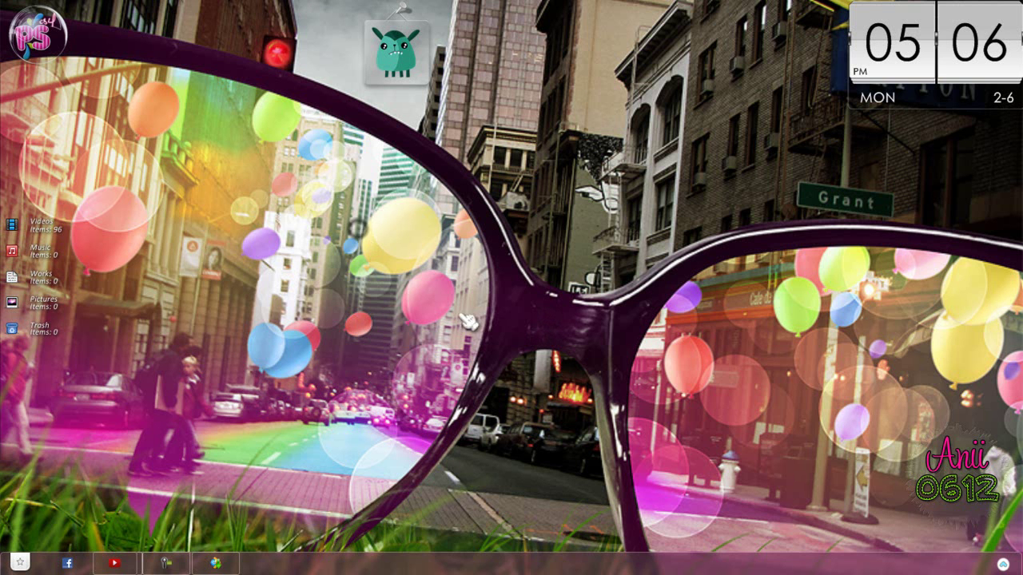
# - Bring up the XWidget Gallery and browse up to the Hanging Shortcuts and Articulos Mod(min bar) widgets
pyautogui.rightClick(46, 259)
pyautogui.click(222, 243)
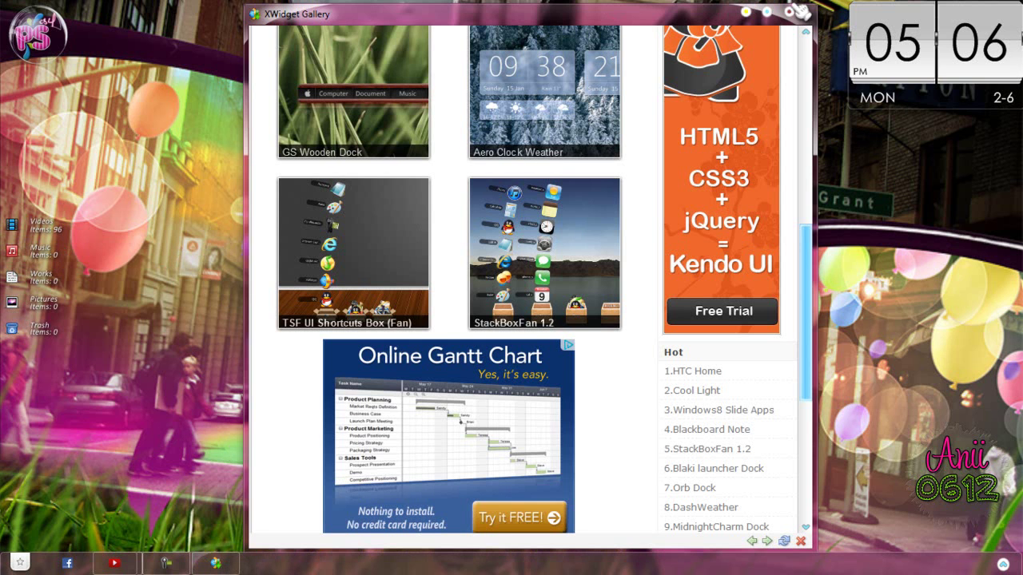
pyautogui.scroll(6, 683, 95)
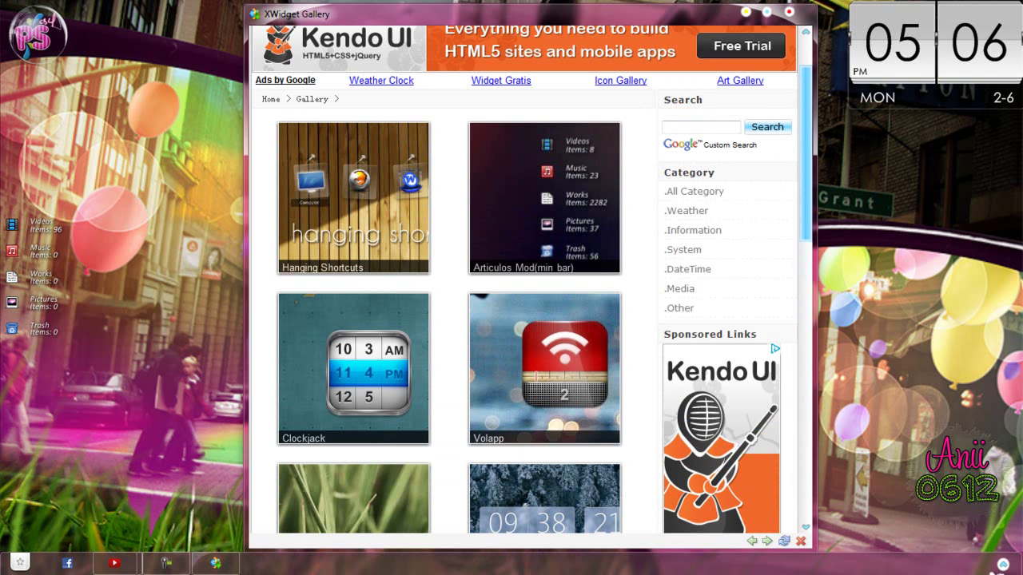
# - Open the installed widgets bar, turn its edit mode on and off, and close both the gallery and the bar
pyautogui.click(1001, 564)
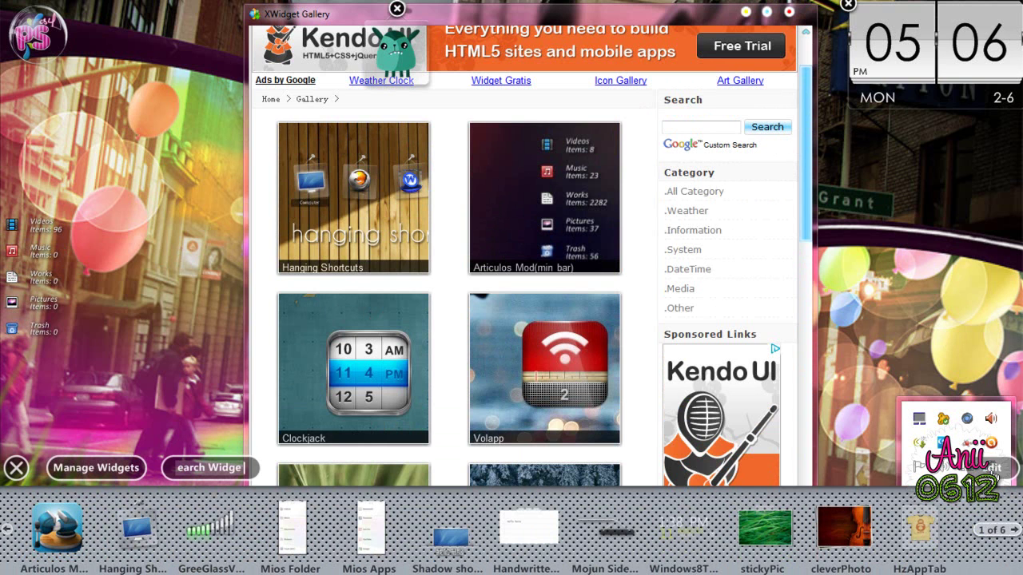
pyautogui.click(994, 468)
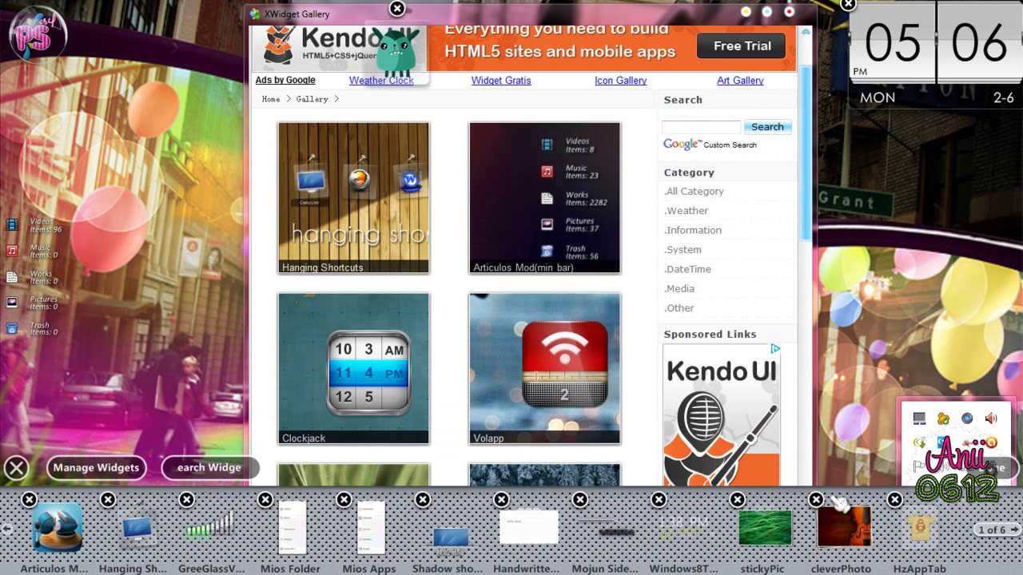
pyautogui.click(997, 470)
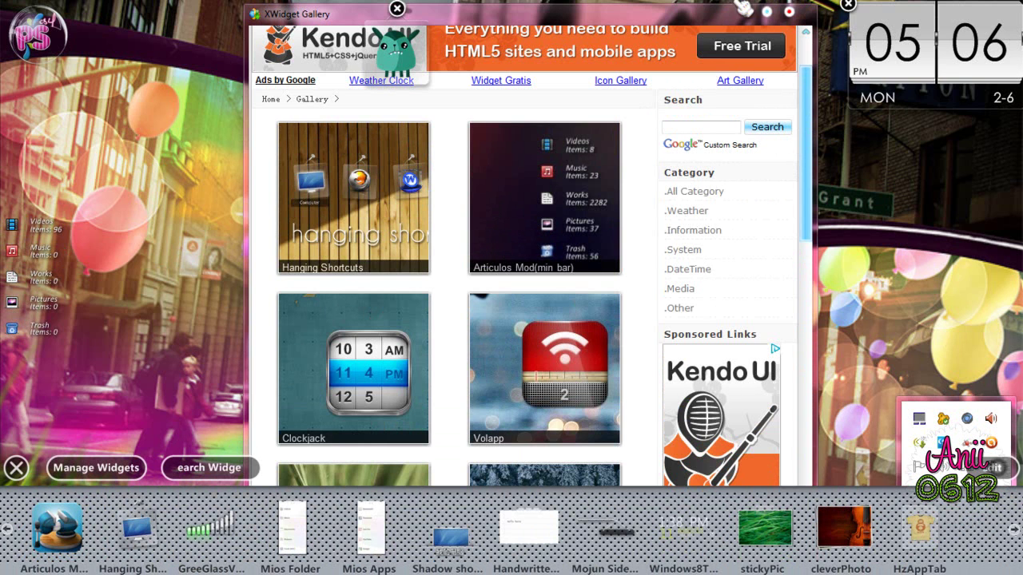
pyautogui.click(791, 12)
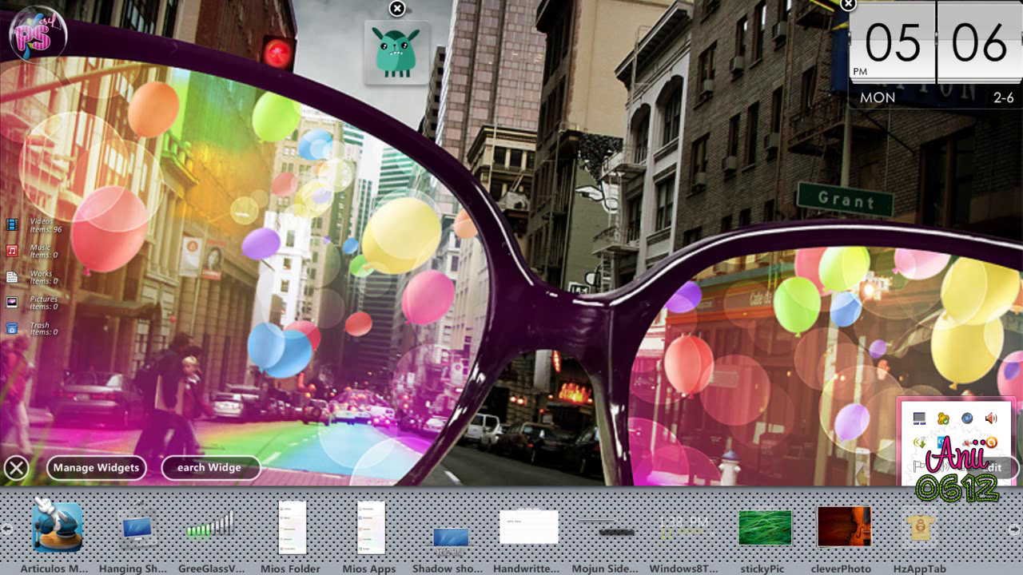
pyautogui.click(16, 468)
# - Close the Articulos Mod(min bar) widget on the desktop and refresh the desktop
pyautogui.rightClick(309, 147)
pyautogui.click(352, 210)
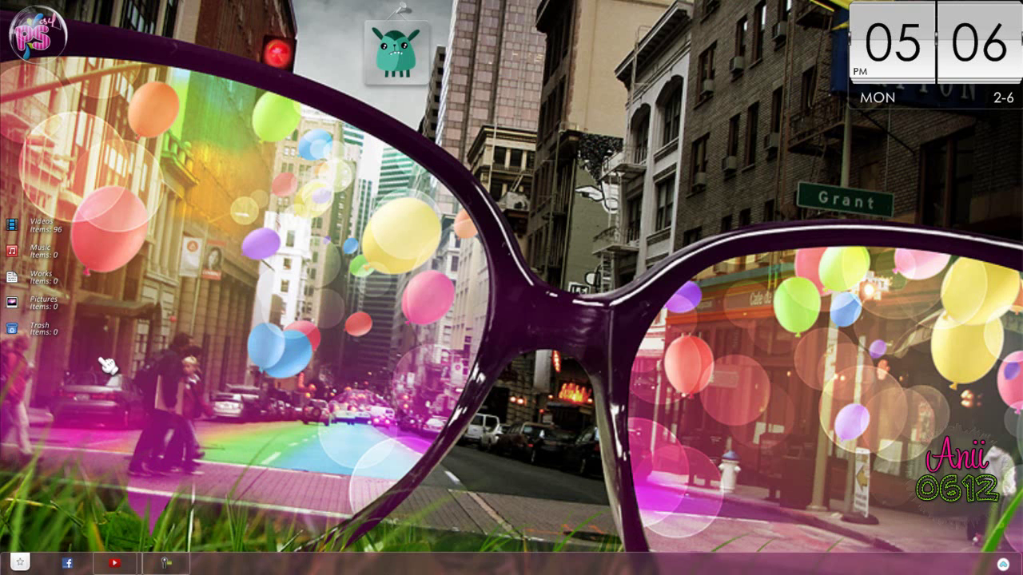
pyautogui.rightClick(49, 337)
pyautogui.click(79, 485)
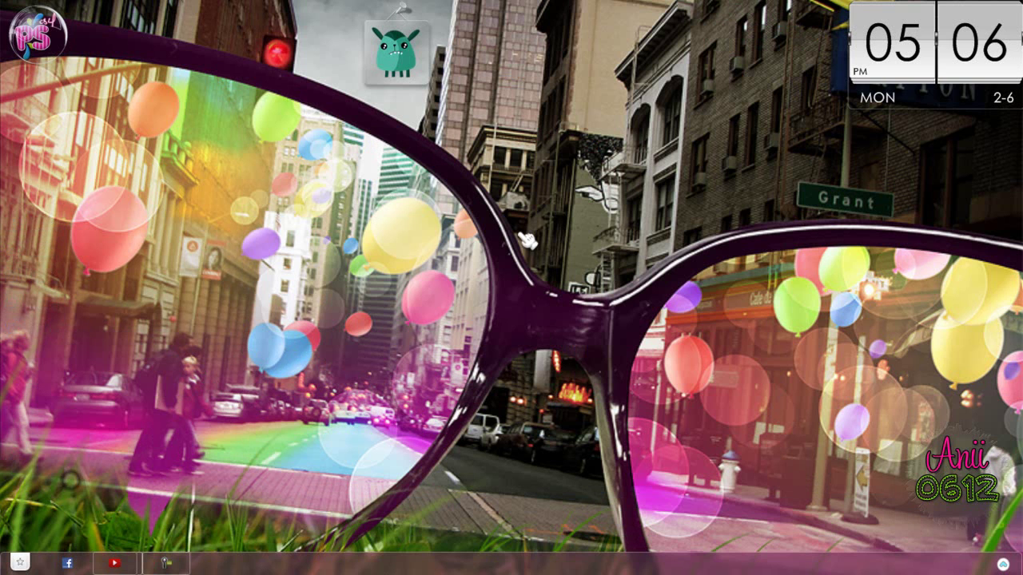
pyautogui.rightClick(520, 235)
pyautogui.click(585, 303)
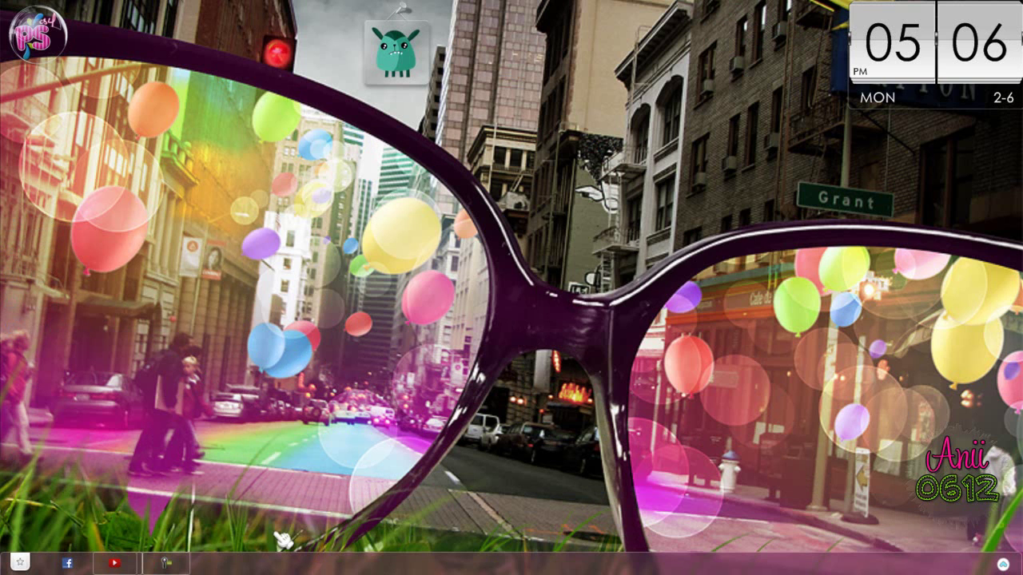